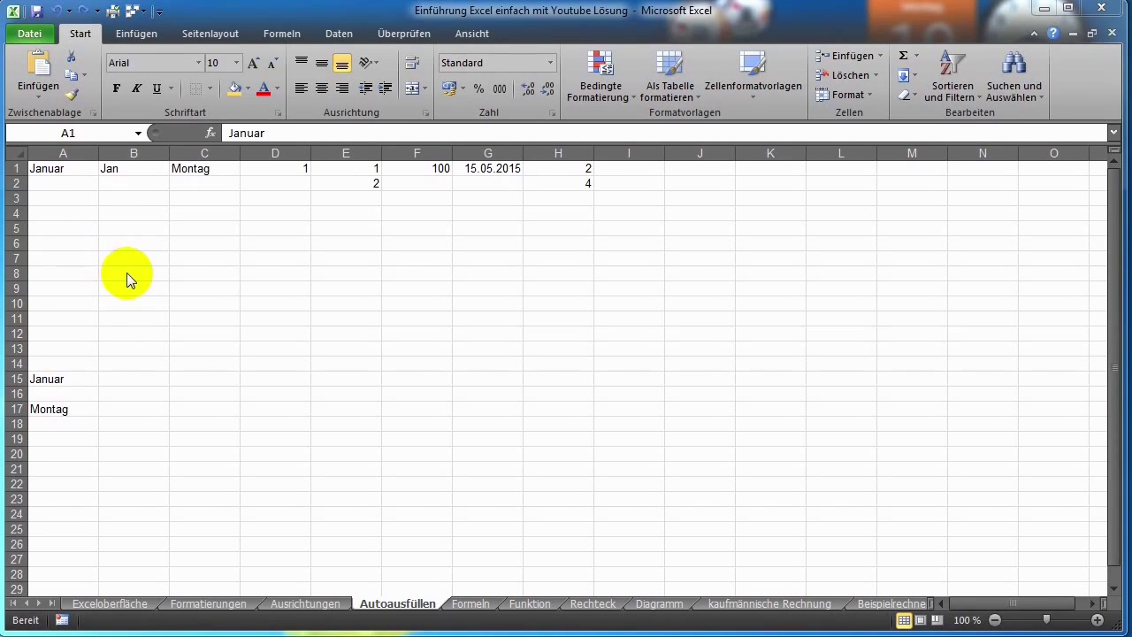
# Extend Januar from A1 down to A13 as a month series, Januar through Dezember then Januar again
pyautogui.click(104, 256)
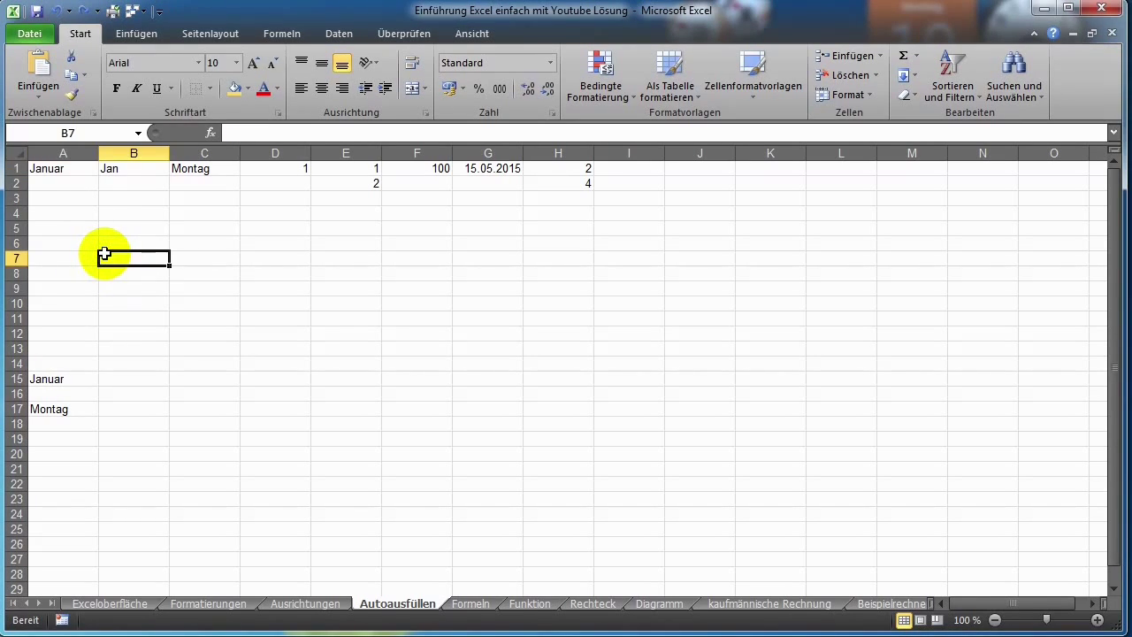
pyautogui.click(66, 169)
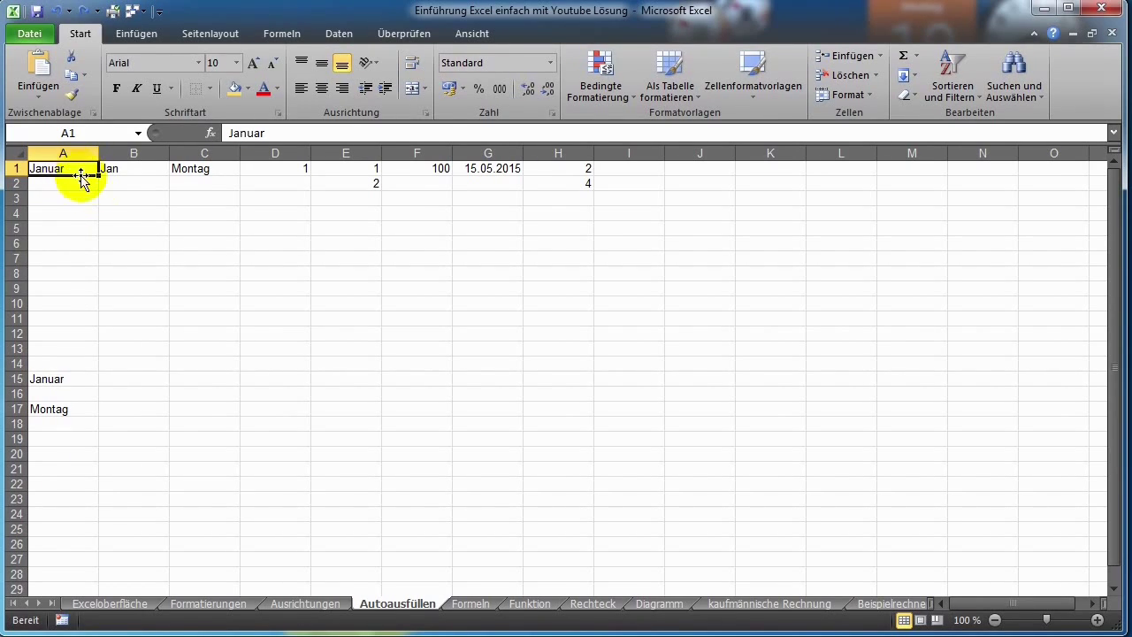
pyautogui.click(65, 182)
pyautogui.click(61, 200)
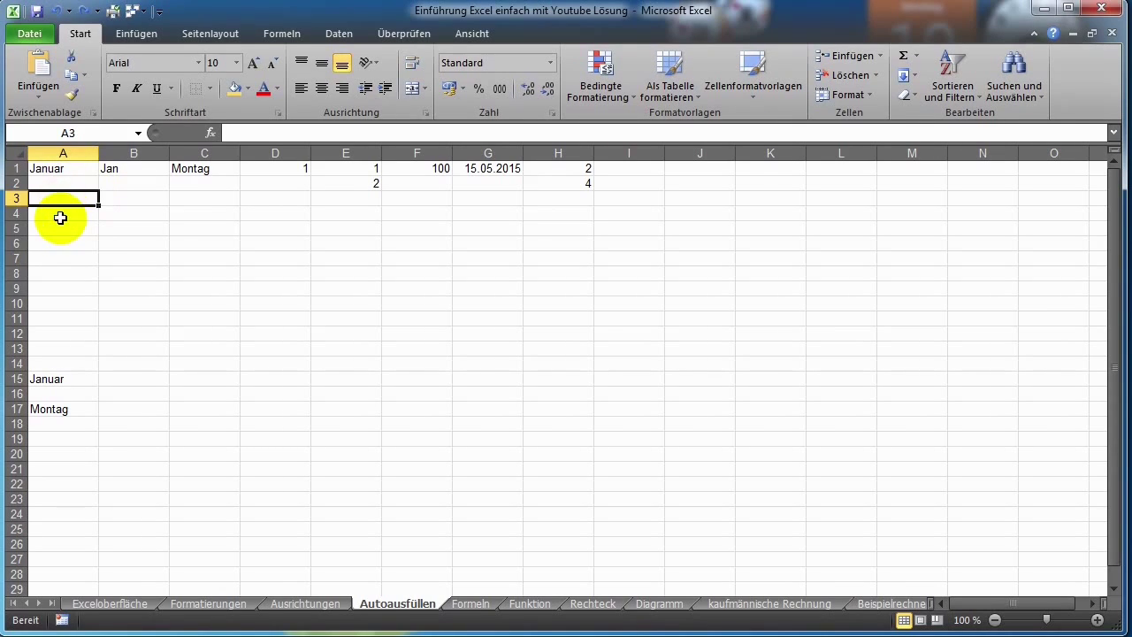
pyautogui.click(63, 216)
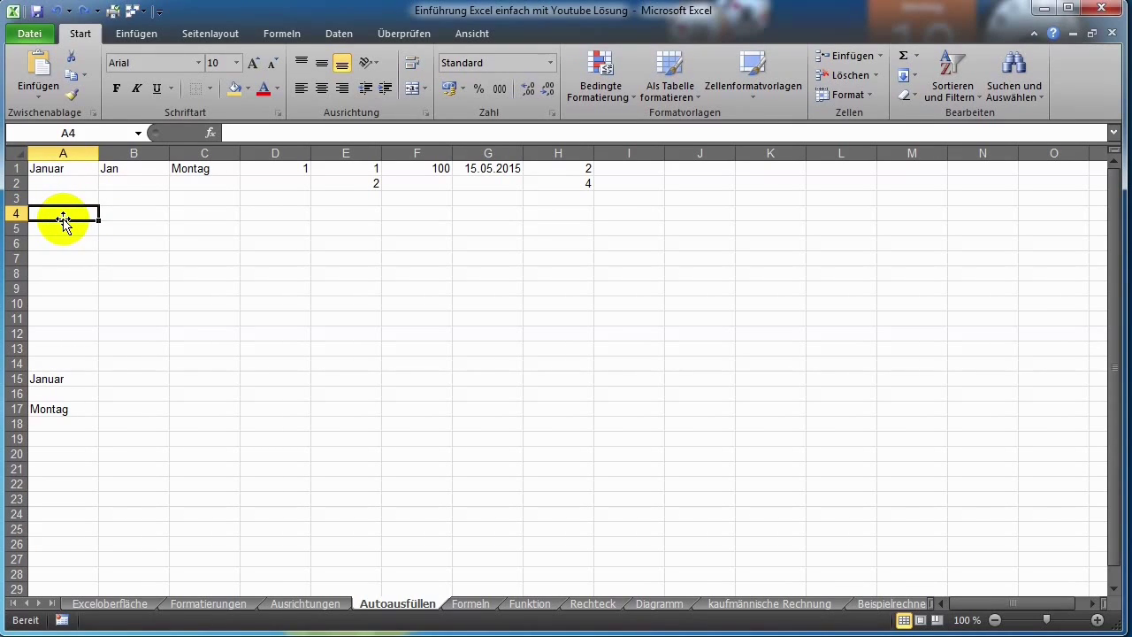
pyautogui.click(69, 168)
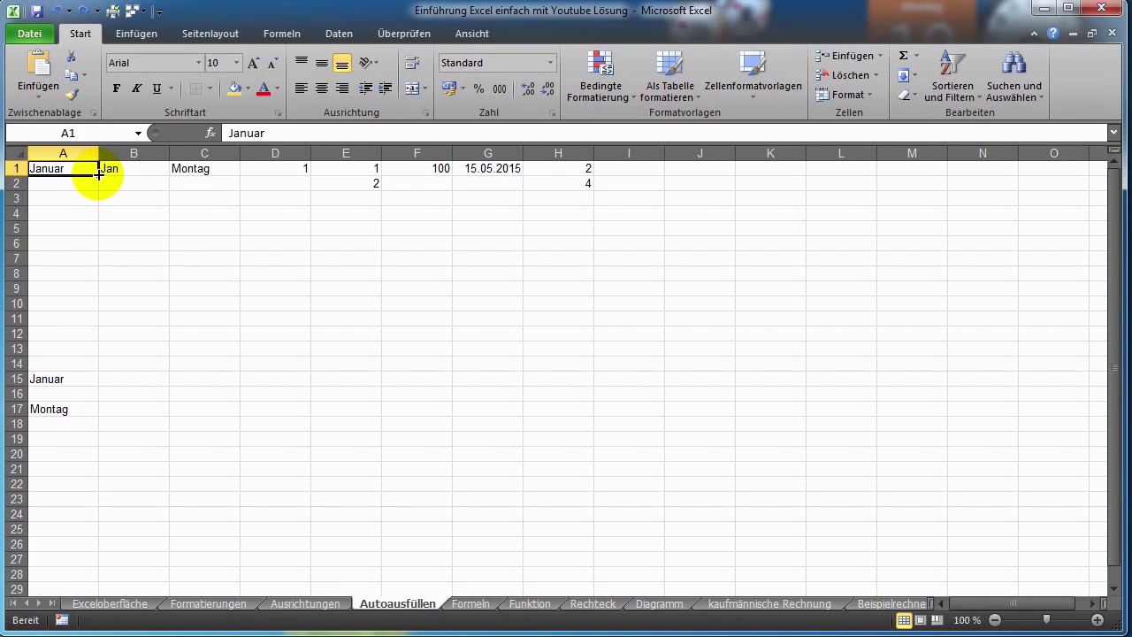
pyautogui.moveTo(98, 174); pyautogui.dragTo(101, 353)
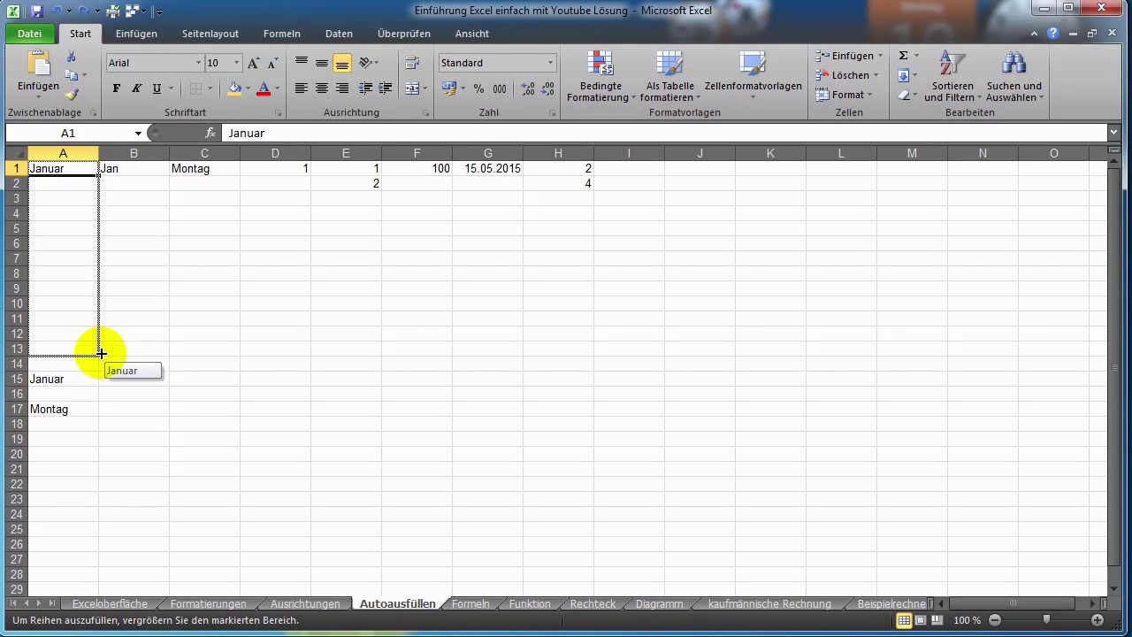
pyautogui.moveTo(102, 353); pyautogui.dragTo(100, 355)
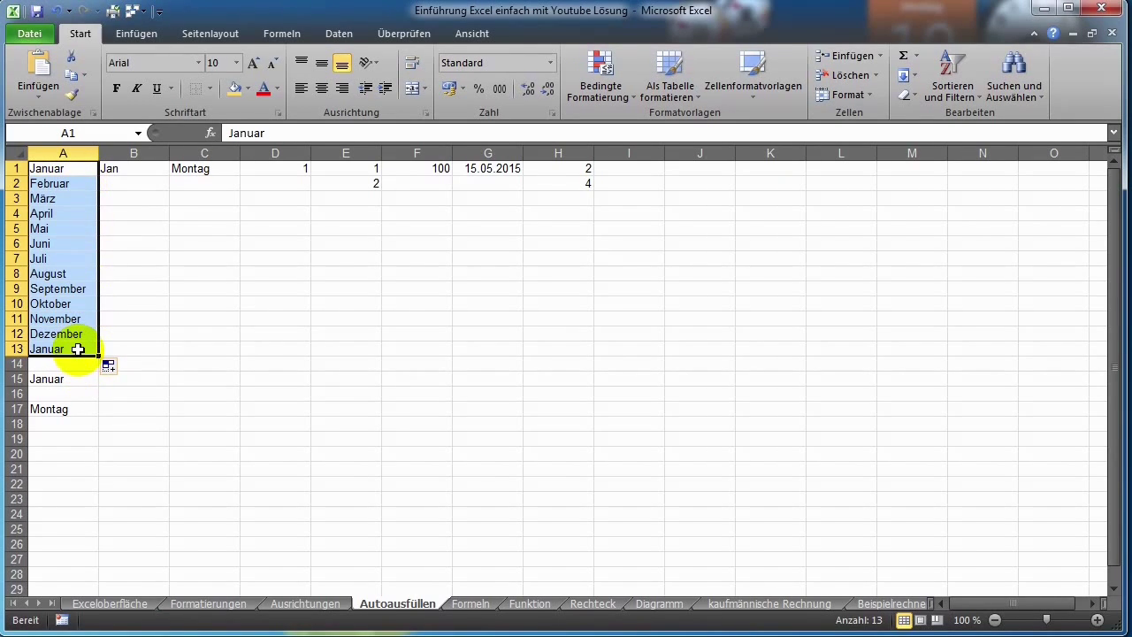
pyautogui.click(132, 167)
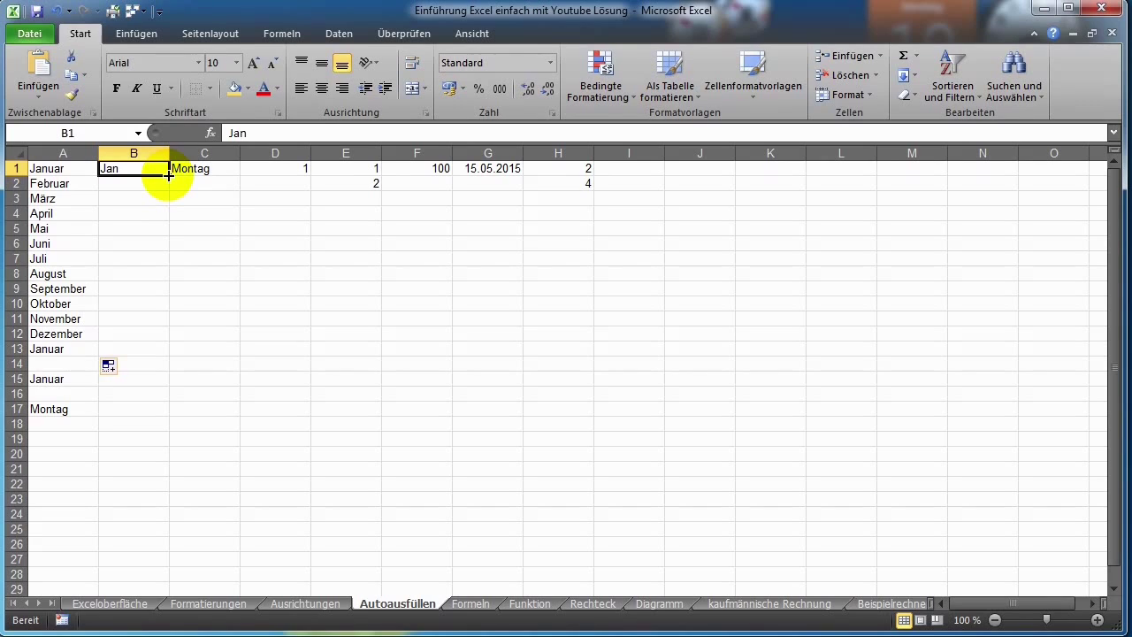
# Fill B1:B12 with Jan through Dez and C1:C13 with weekdays starting Montag
pyautogui.moveTo(168, 175); pyautogui.dragTo(170, 335)
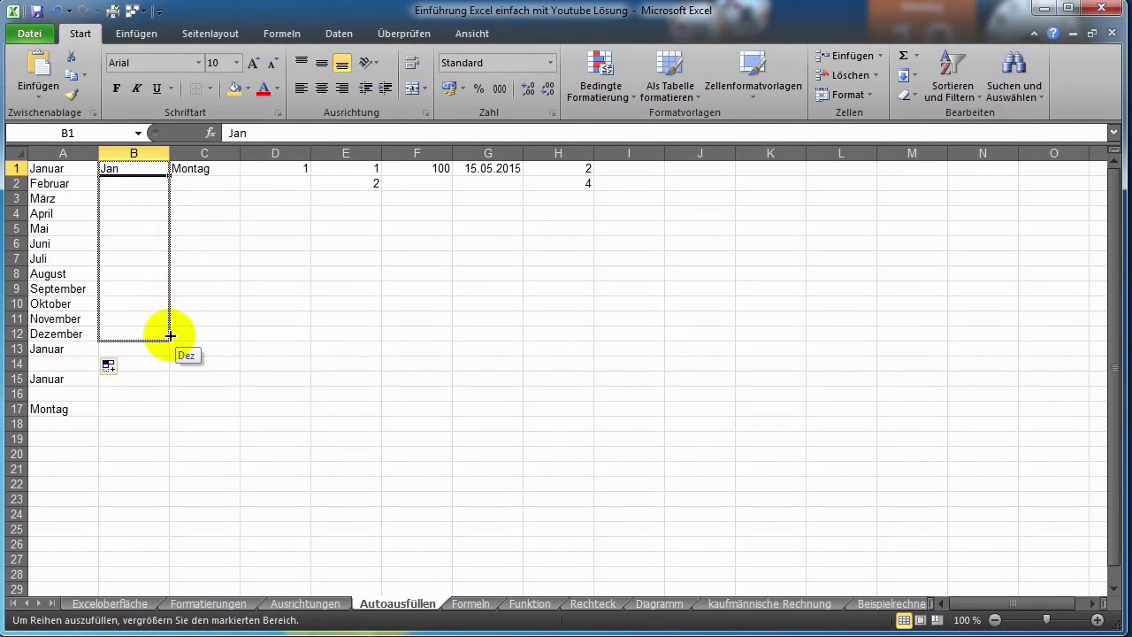
pyautogui.moveTo(170, 336); pyautogui.dragTo(170, 335)
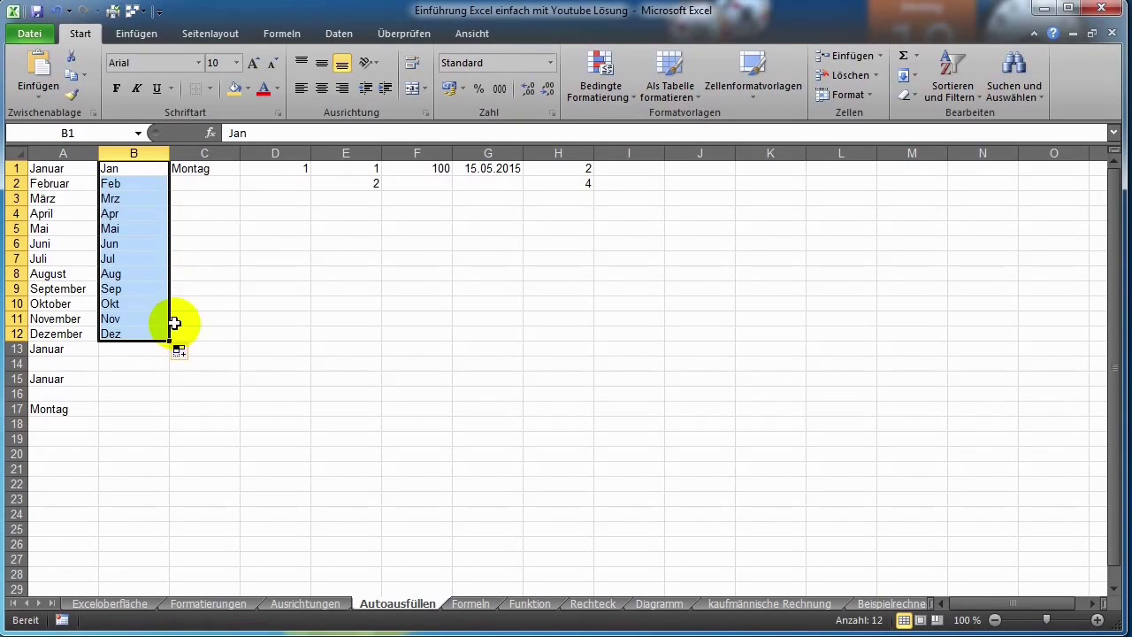
pyautogui.click(202, 169)
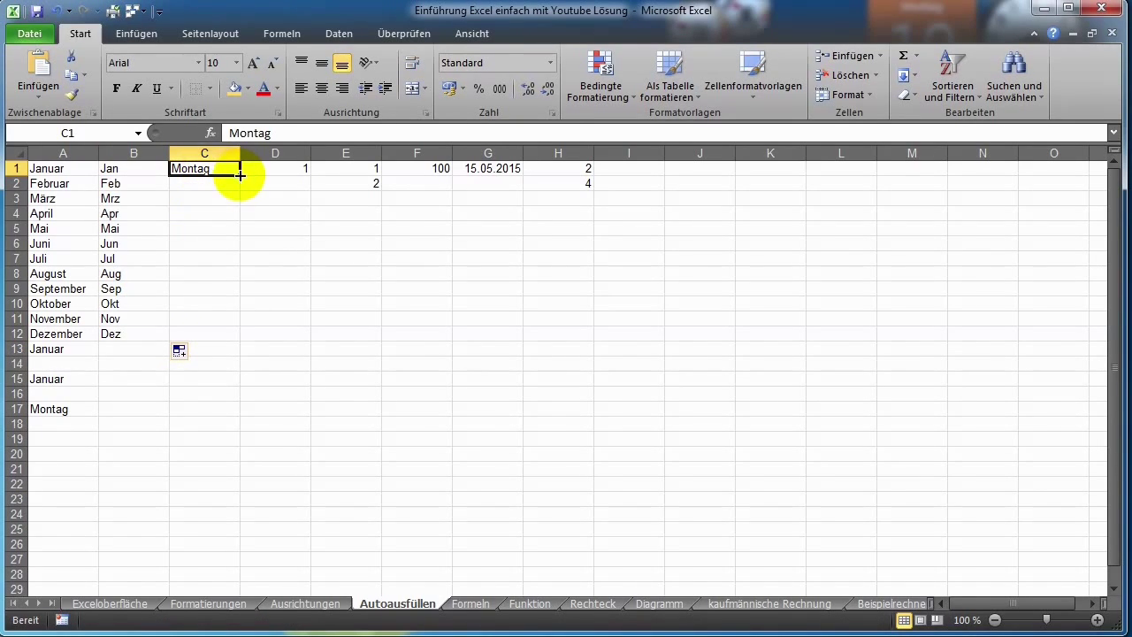
pyautogui.moveTo(239, 176); pyautogui.dragTo(241, 355)
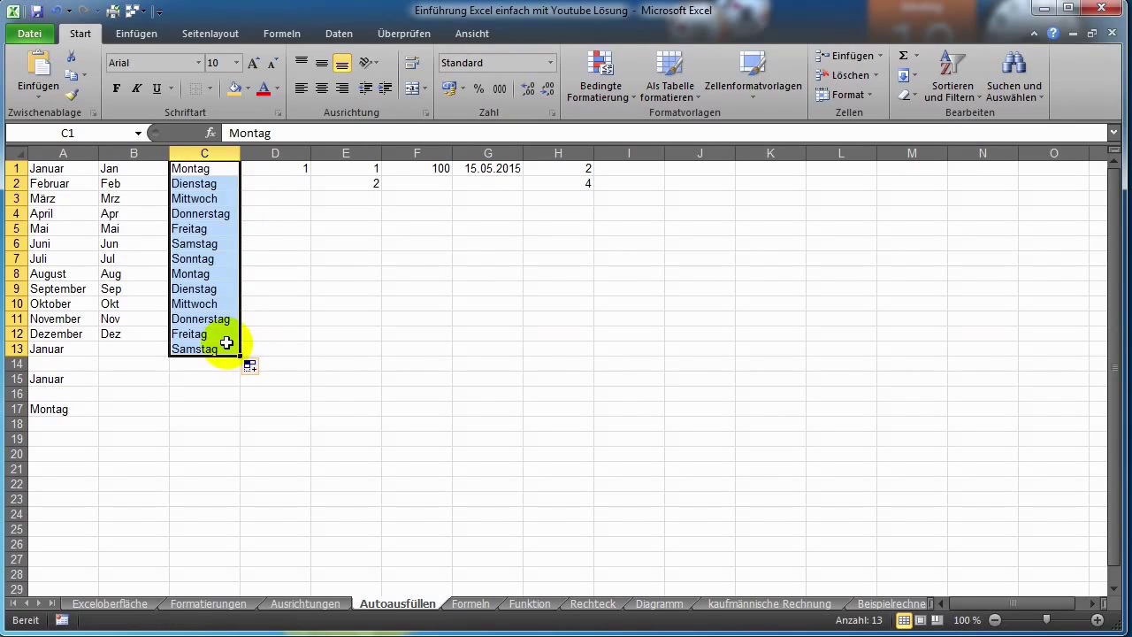
pyautogui.click(299, 172)
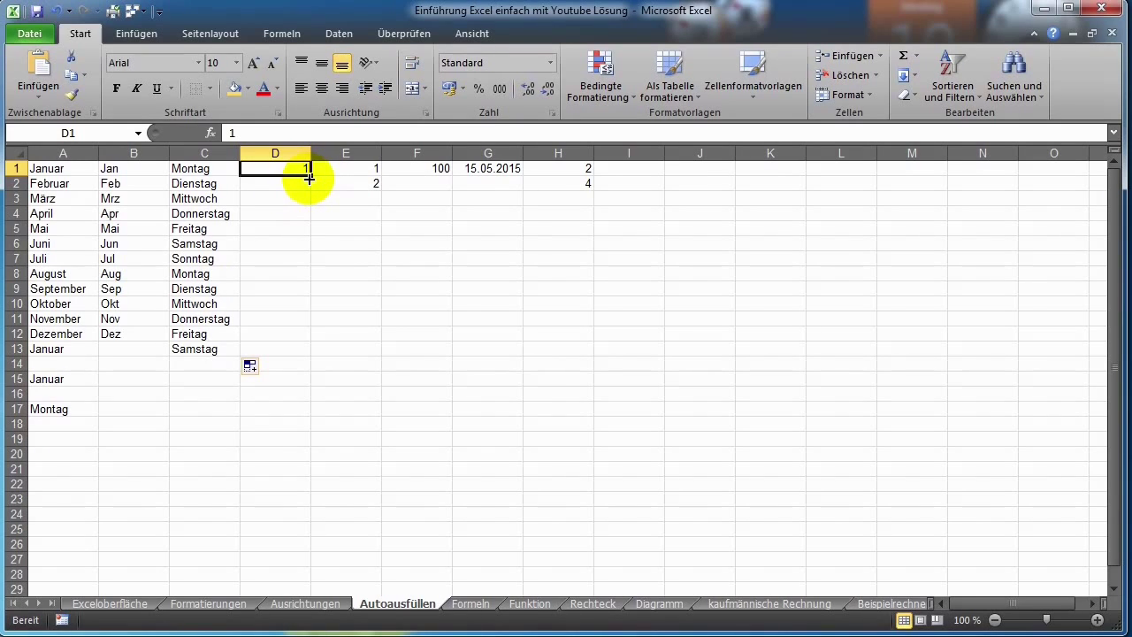
# Copy the value 1 from D1 down through D12
pyautogui.moveTo(312, 177); pyautogui.dragTo(313, 341)
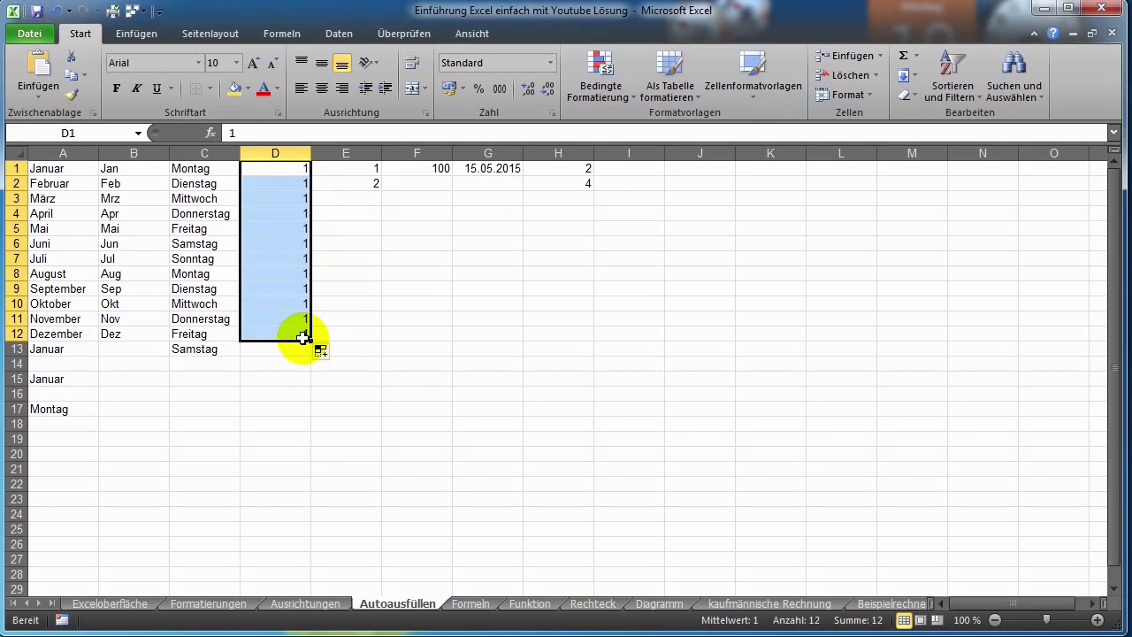
pyautogui.click(336, 259)
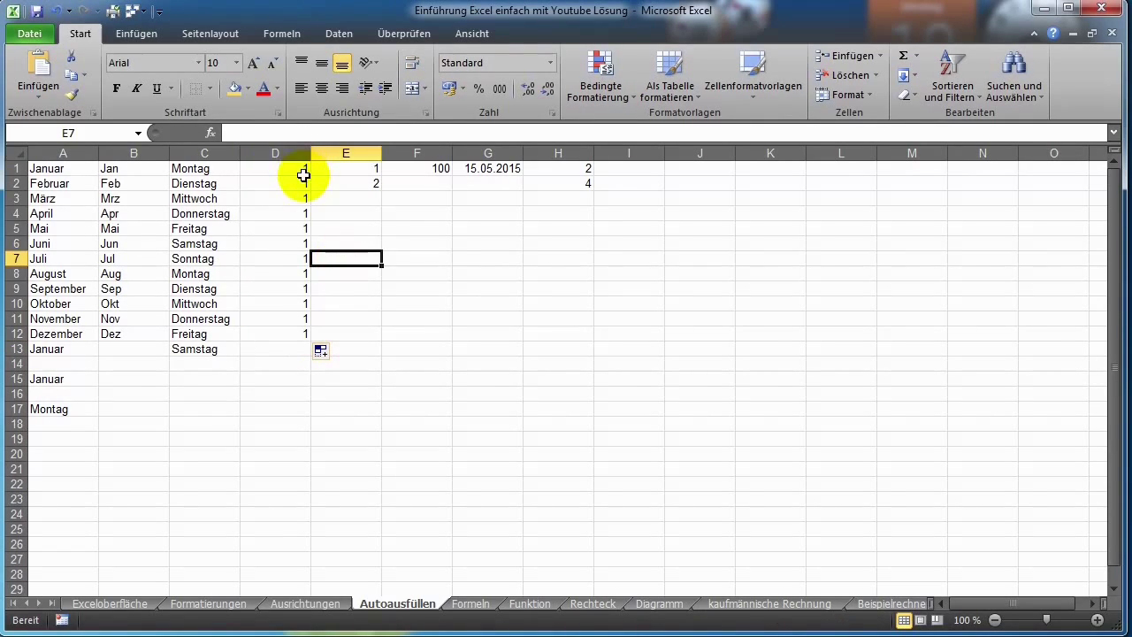
pyautogui.click(297, 172)
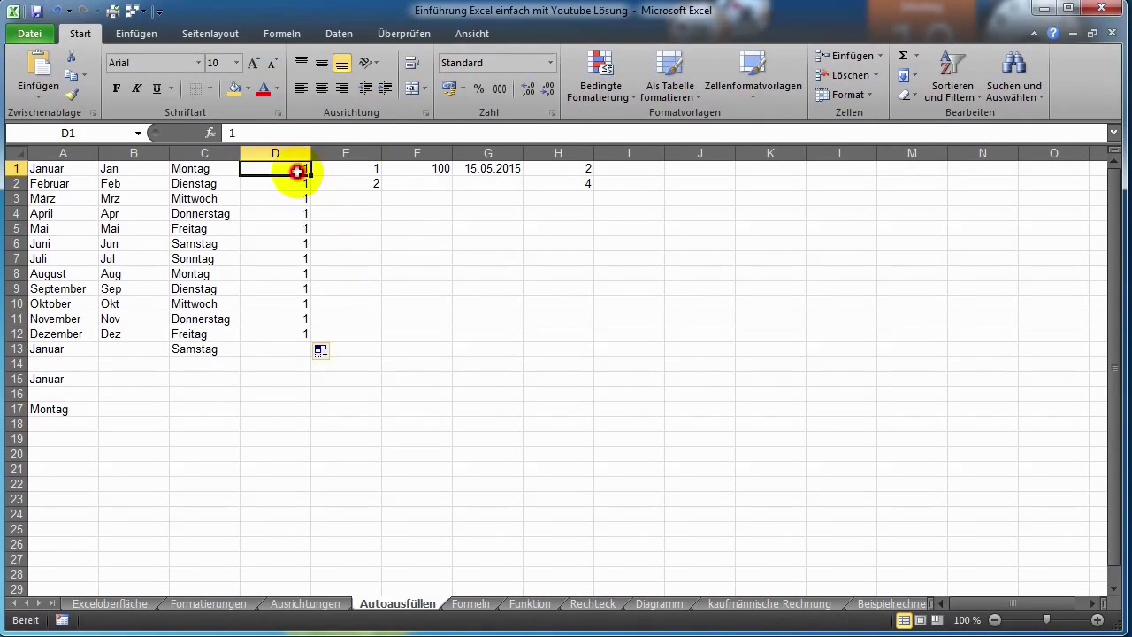
# Extend the 1, 2 pattern in E1:E2 to count 1 to 12 down to E12
pyautogui.click(363, 170)
pyautogui.click(364, 183)
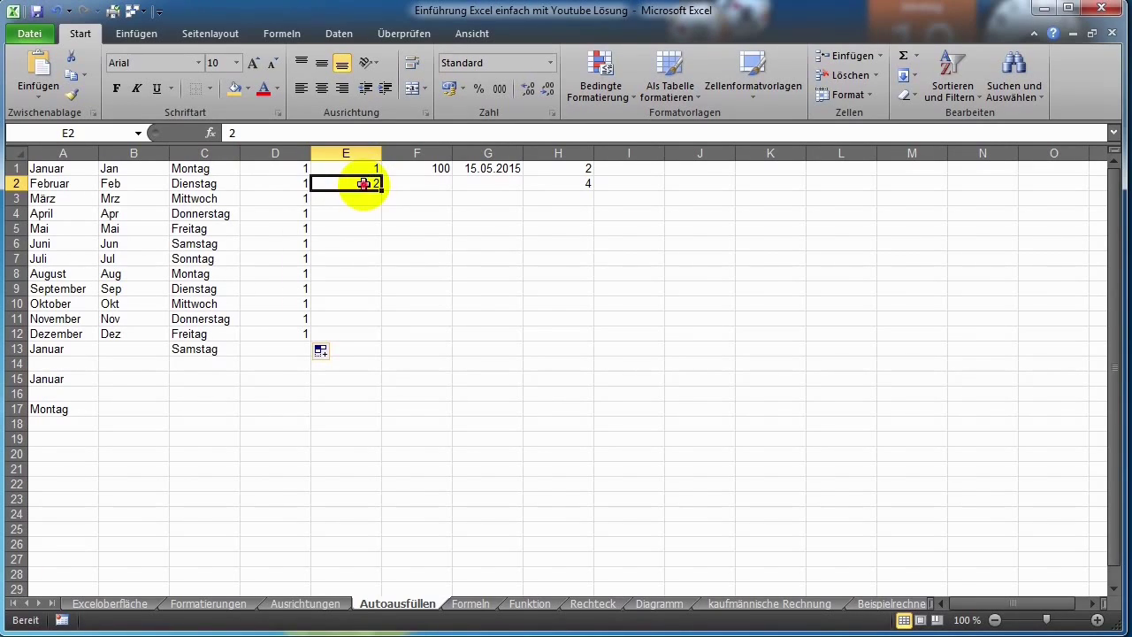
pyautogui.click(359, 169)
pyautogui.click(365, 183)
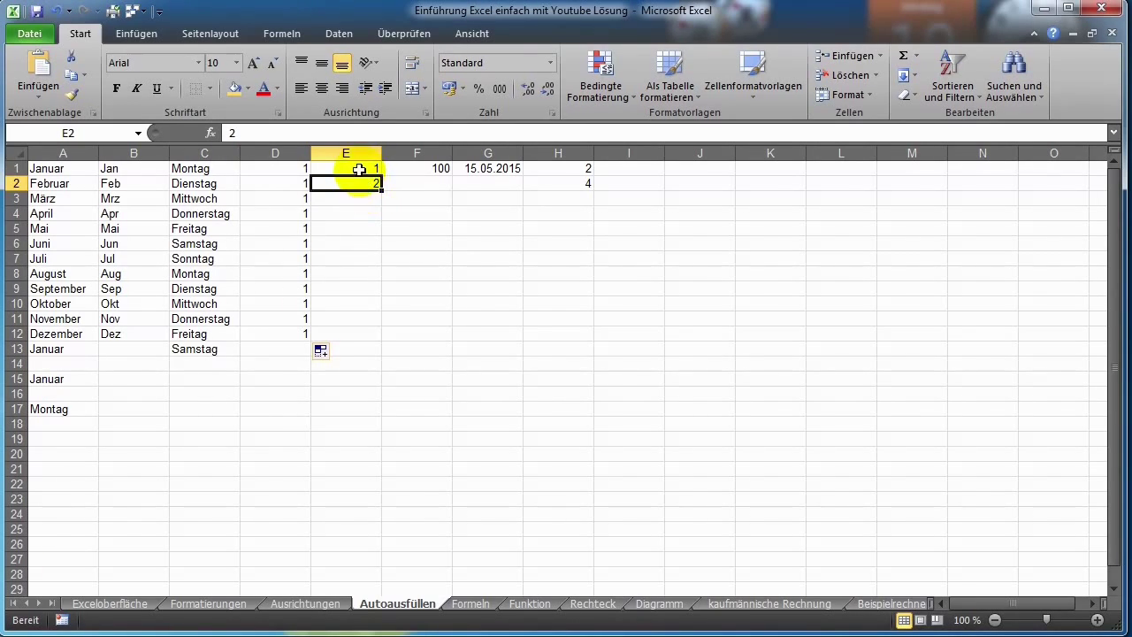
pyautogui.click(359, 168)
pyautogui.moveTo(359, 168); pyautogui.dragTo(365, 184)
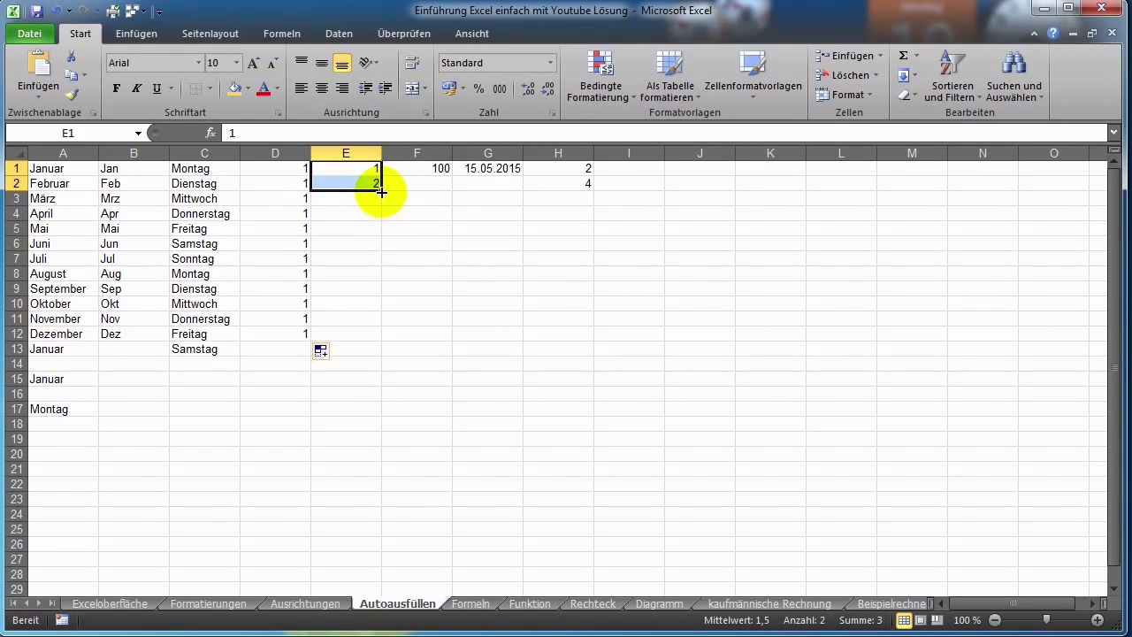
pyautogui.moveTo(382, 192); pyautogui.dragTo(380, 345)
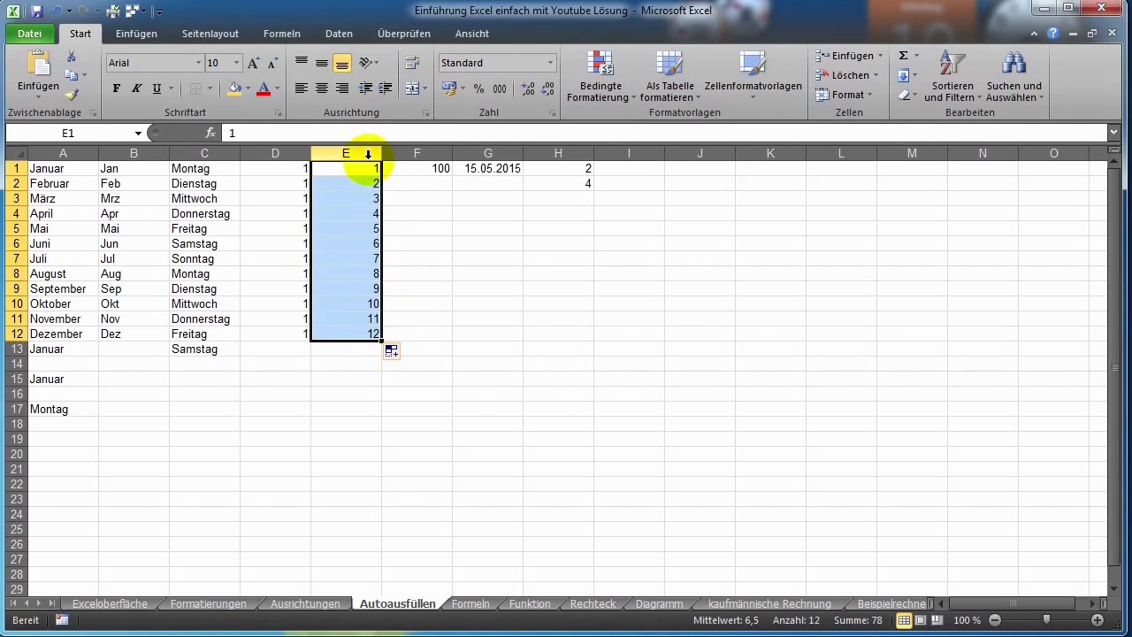
pyautogui.click(289, 168)
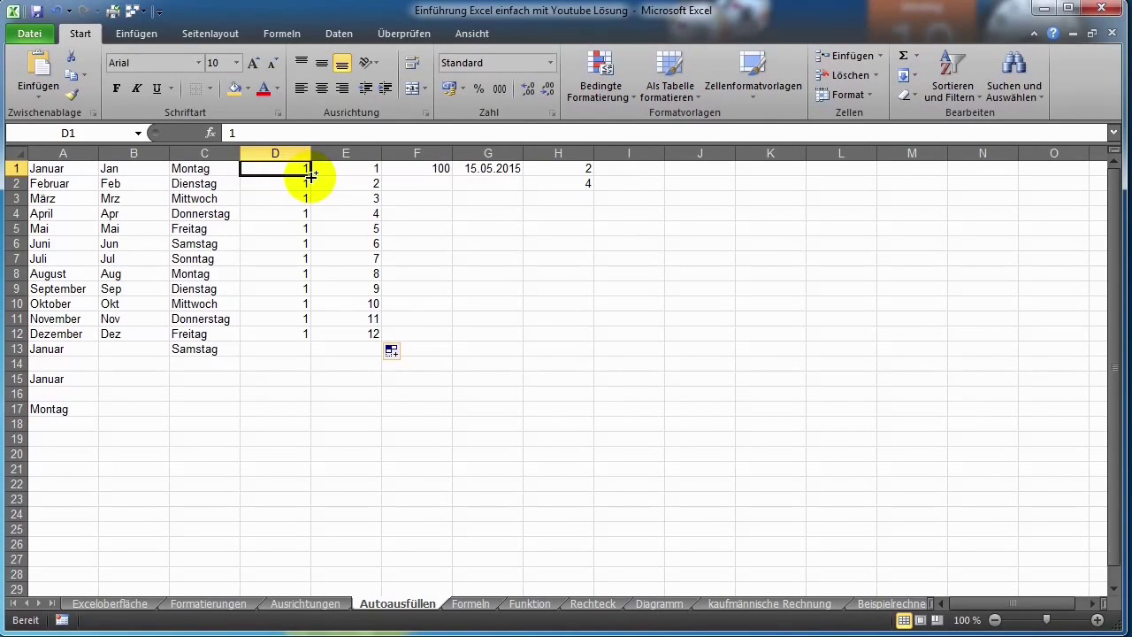
# Turn D1:D12 into a counting series from 1 to 12 using a Ctrl-drag
pyautogui.click(310, 176)
pyautogui.moveTo(310, 175); pyautogui.dragTo(308, 316)
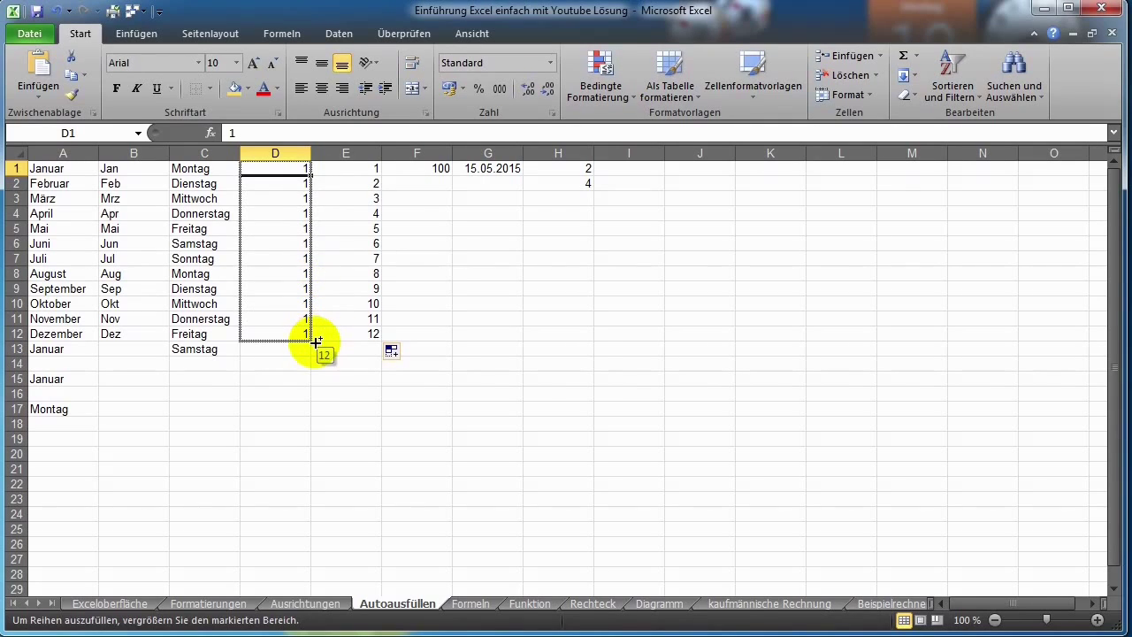
pyautogui.moveTo(309, 317); pyautogui.dragTo(311, 341)
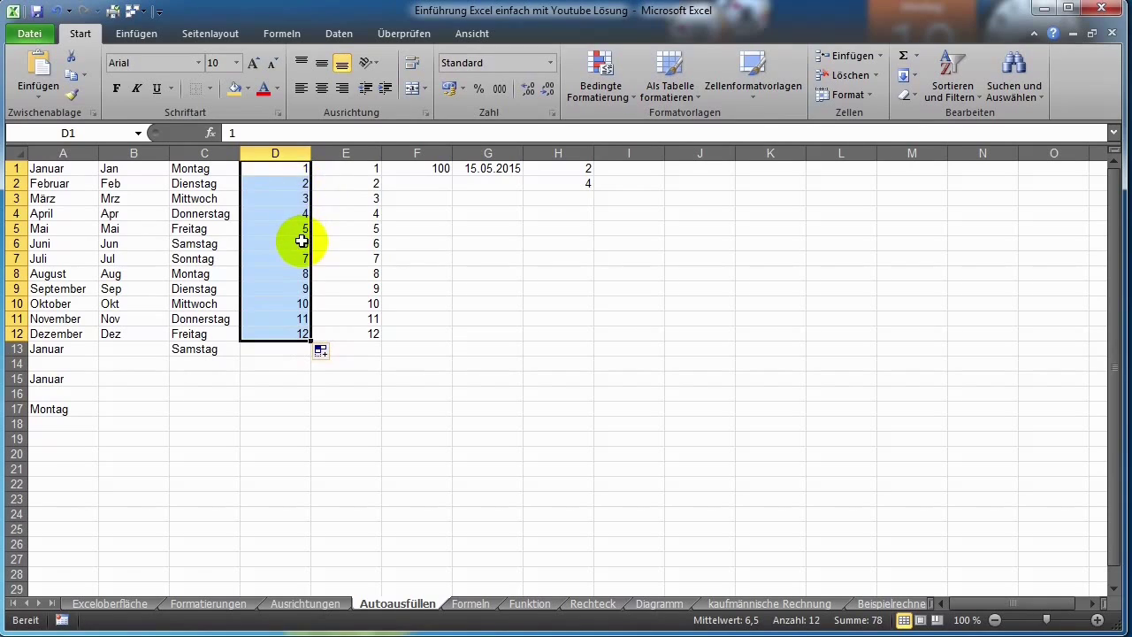
# Fill F1:F12 with the series 100 through 111 from F1
pyautogui.click(433, 168)
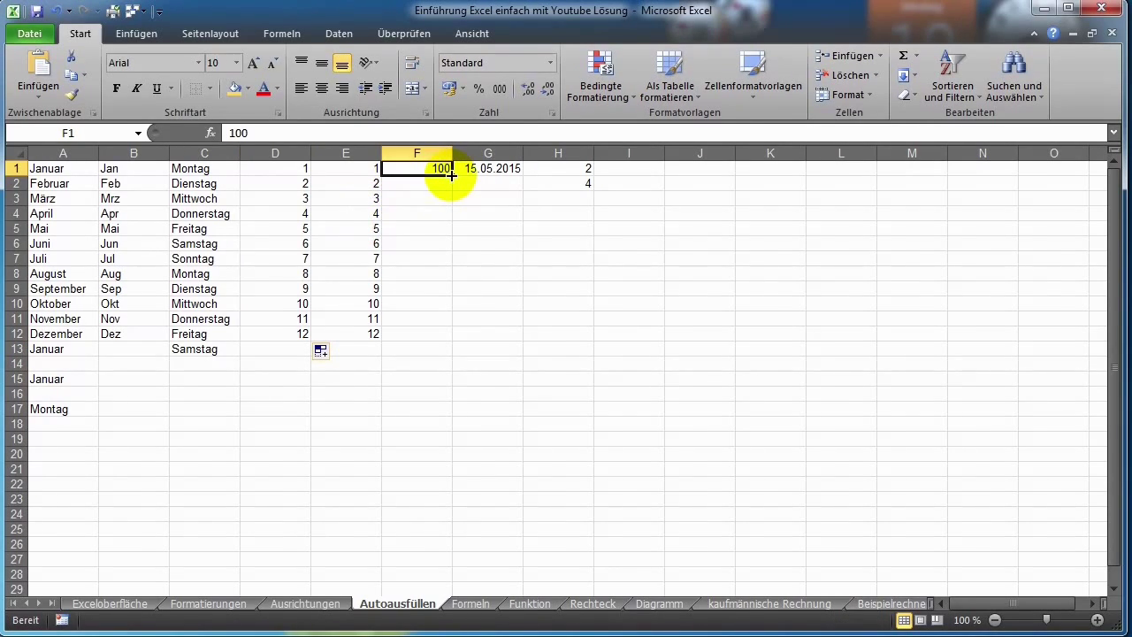
pyautogui.moveTo(451, 176); pyautogui.dragTo(452, 241)
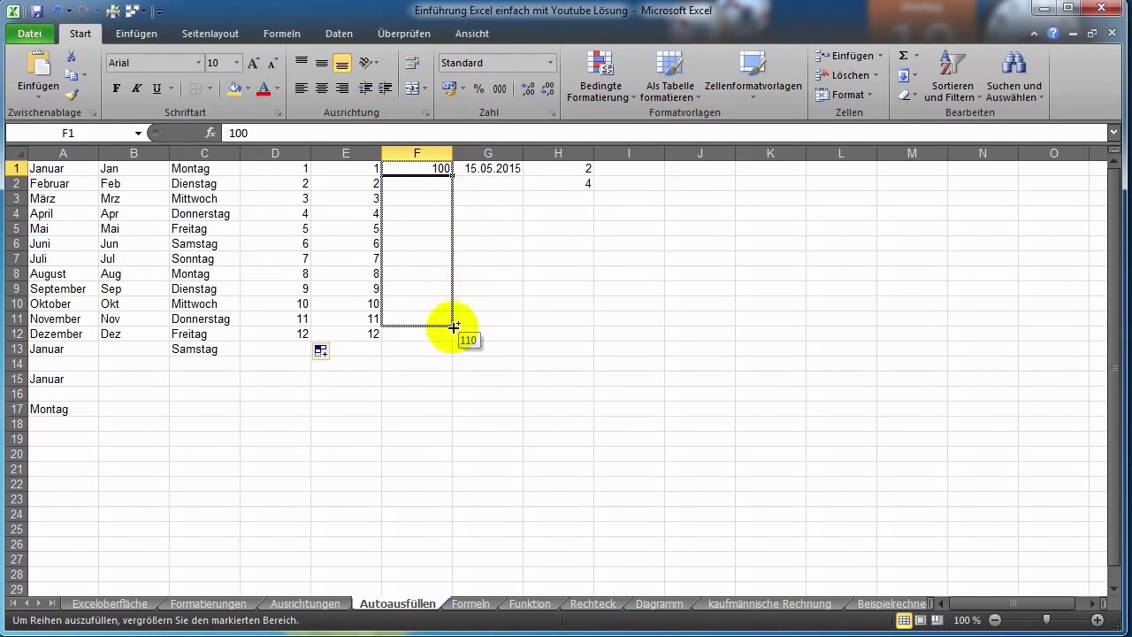
pyautogui.moveTo(452, 242); pyautogui.dragTo(451, 340)
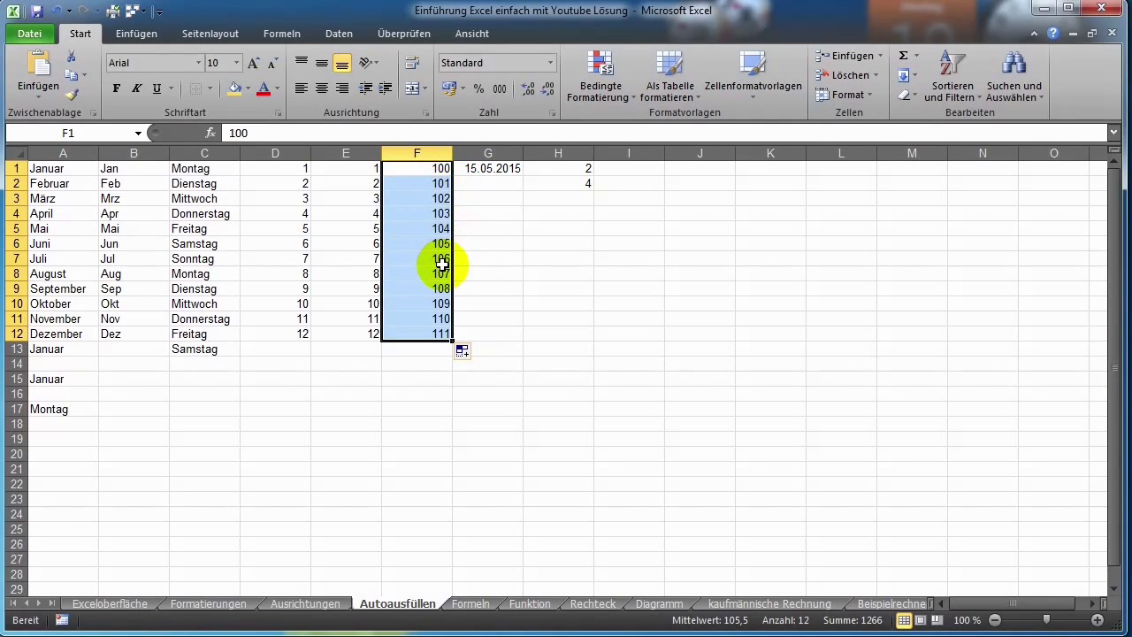
# Fill G1:G12 with daily dates from 15.05.2015 and H1:H12 with 2 to 24 in steps of 2
pyautogui.click(487, 168)
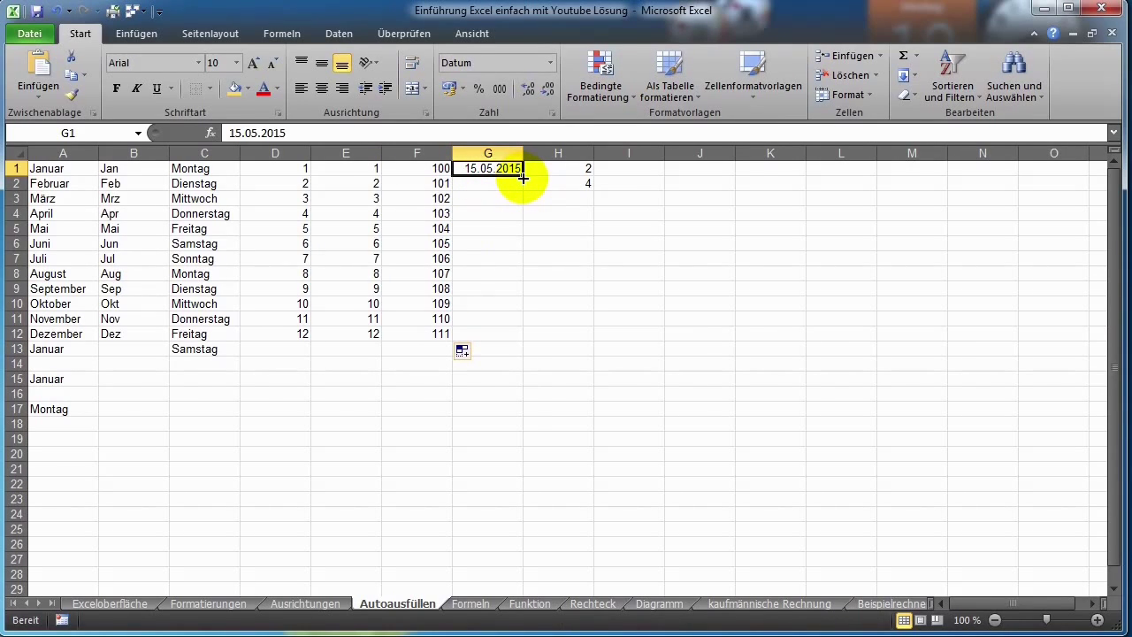
pyautogui.moveTo(523, 178); pyautogui.dragTo(521, 336)
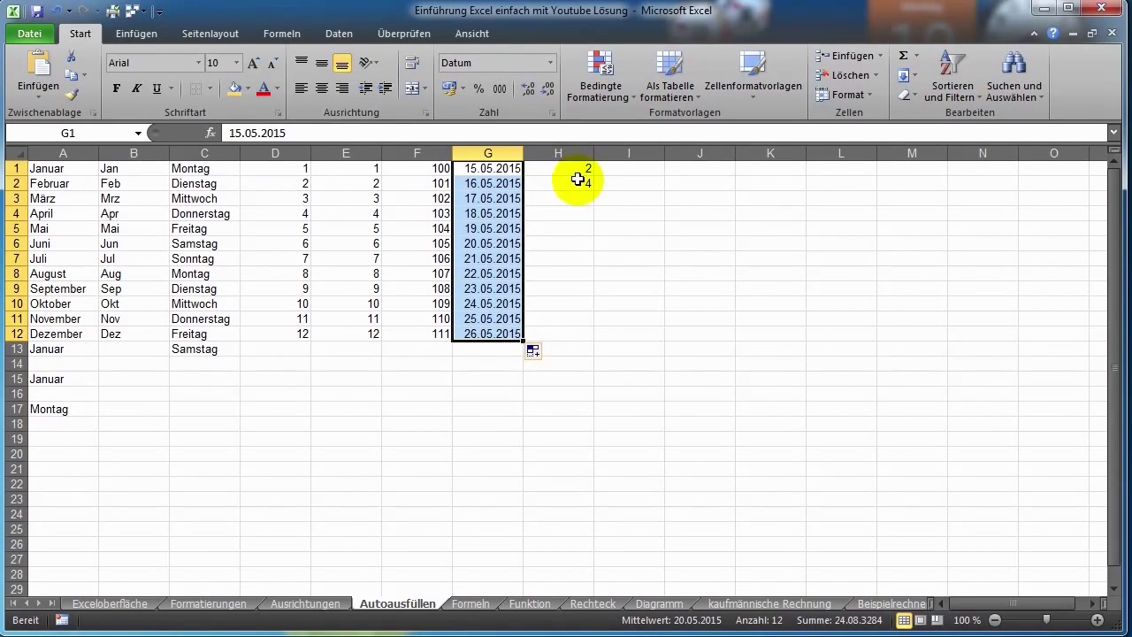
pyautogui.moveTo(577, 168); pyautogui.dragTo(577, 180)
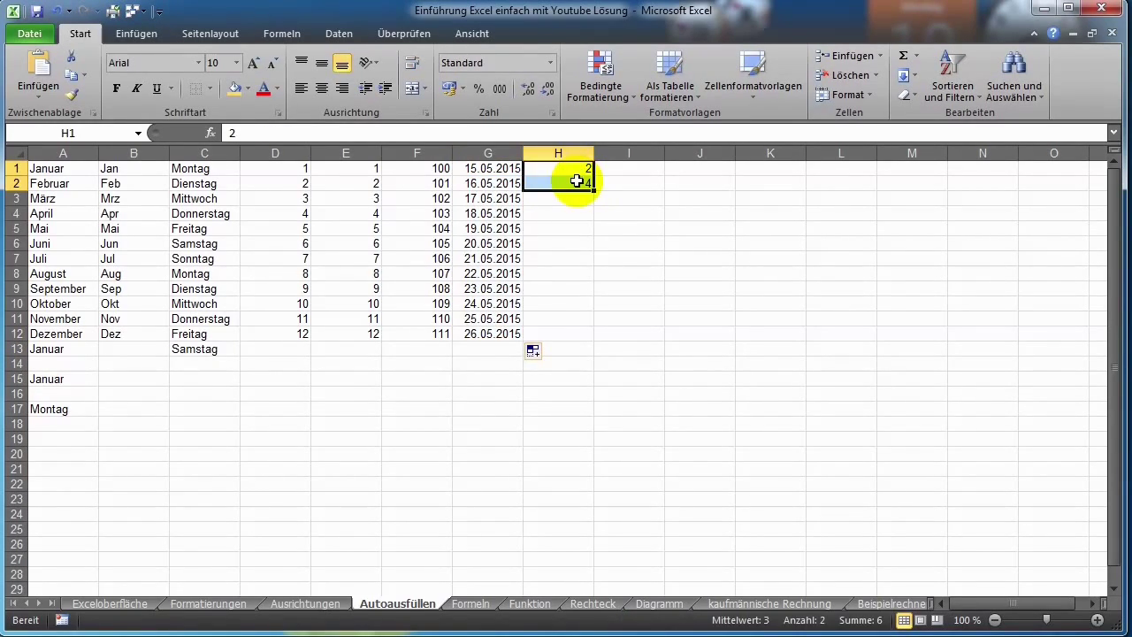
pyautogui.moveTo(594, 190); pyautogui.dragTo(597, 342)
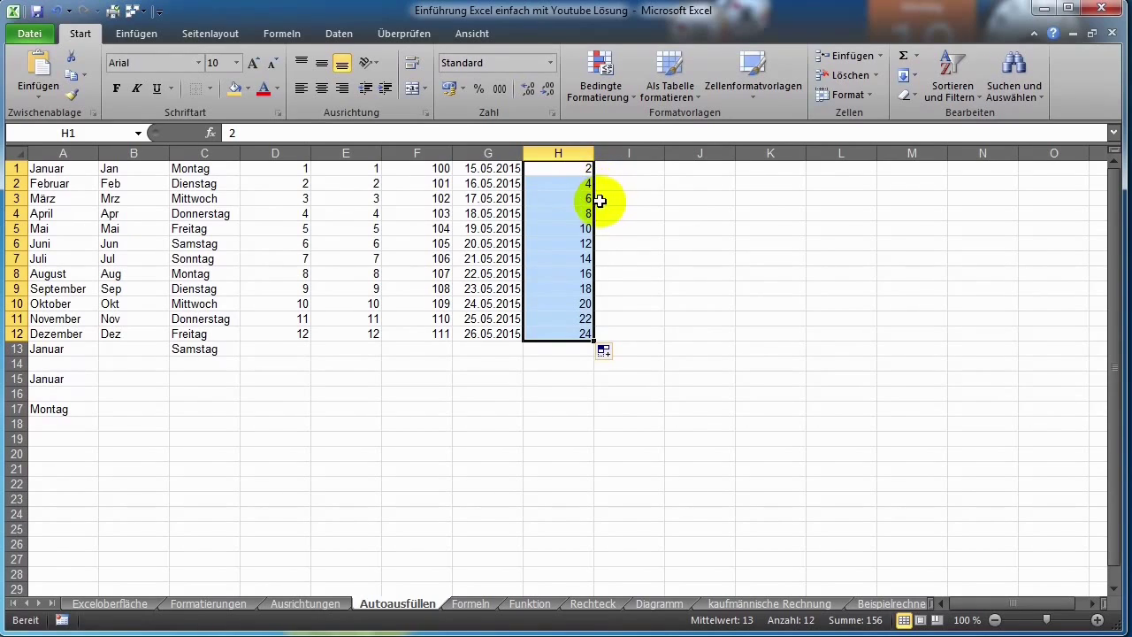
pyautogui.click(623, 170)
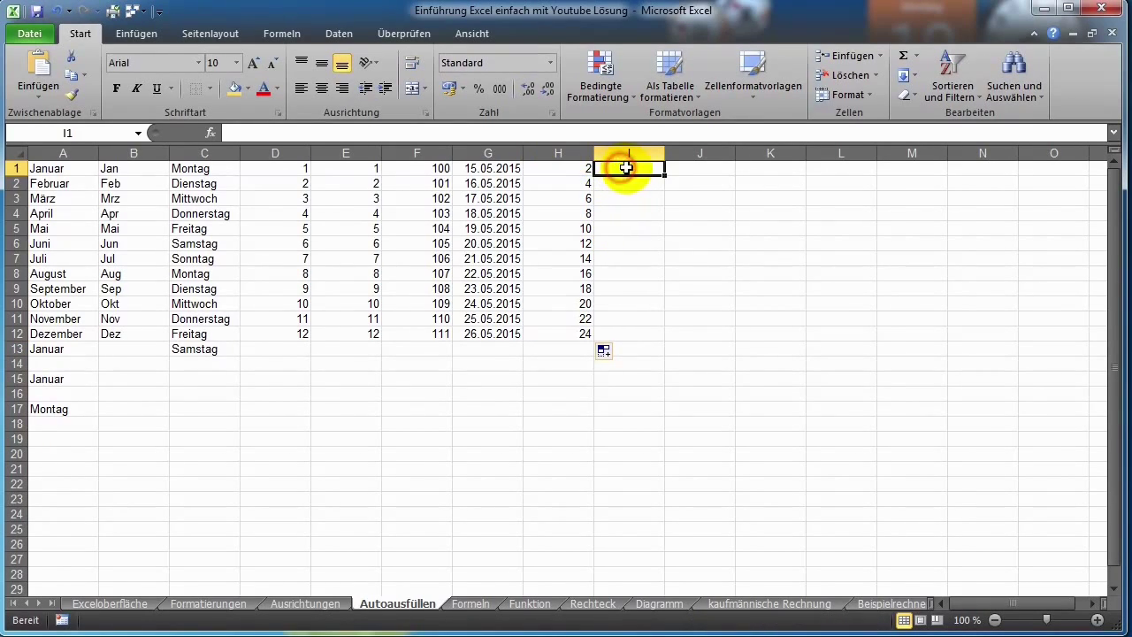
# Enter 2, 4, 8 in I1:I3 and extend them as a trend to I12, ending at 34,6666667
pyautogui.write('2')
pyautogui.press('Return')
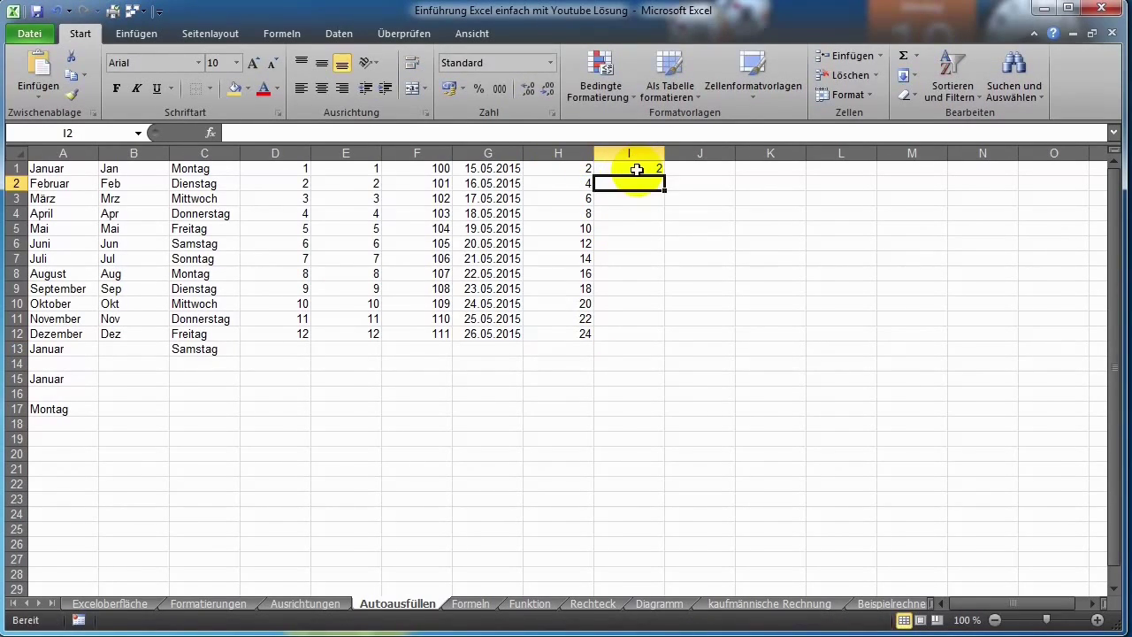
pyautogui.write('4')
pyautogui.press('Return')
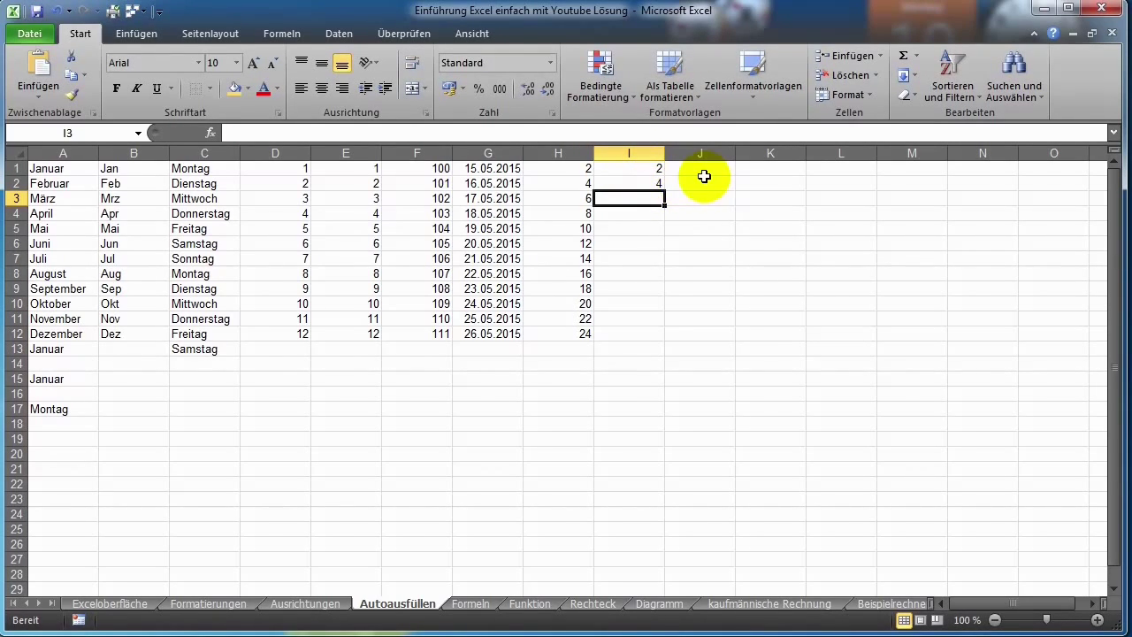
pyautogui.write('8')
pyautogui.press('Return')
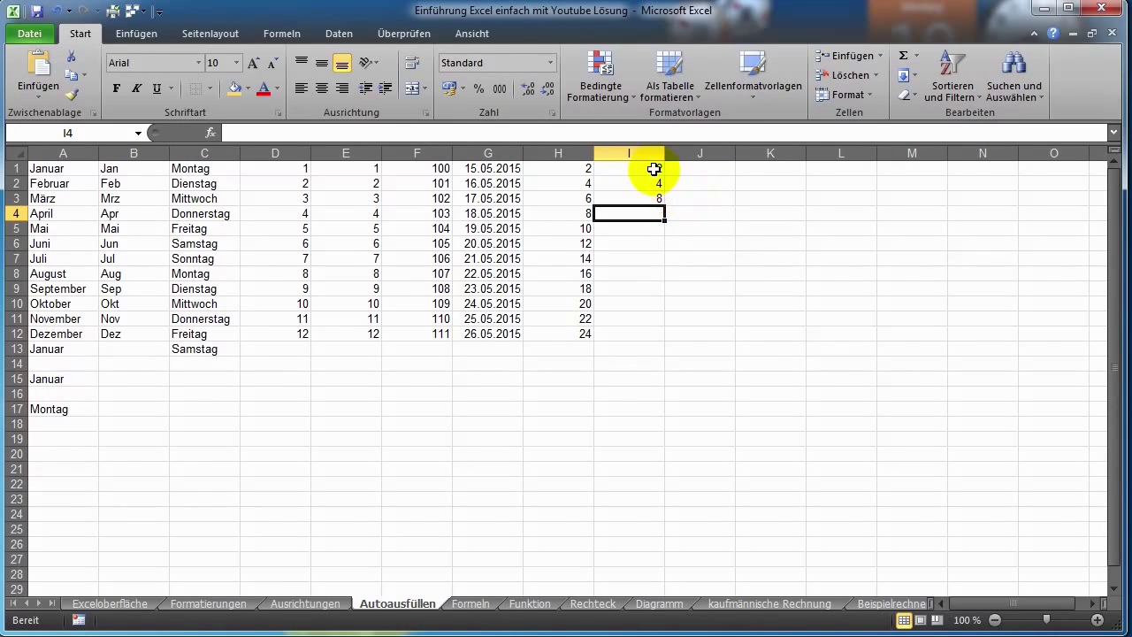
pyautogui.moveTo(654, 169)
pyautogui.mouseDown()
pyautogui.moveTo(668, 258)
pyautogui.moveTo(663, 348)
pyautogui.mouseUp()
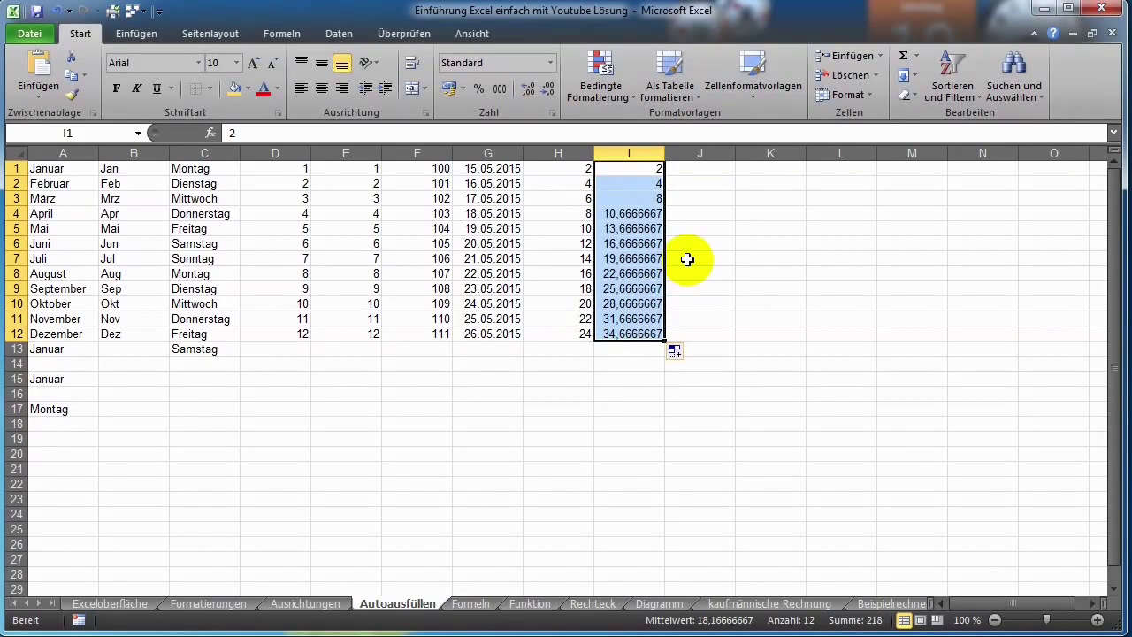
# Extend Januar in A15 across row 15 to September in I15
pyautogui.click(63, 378)
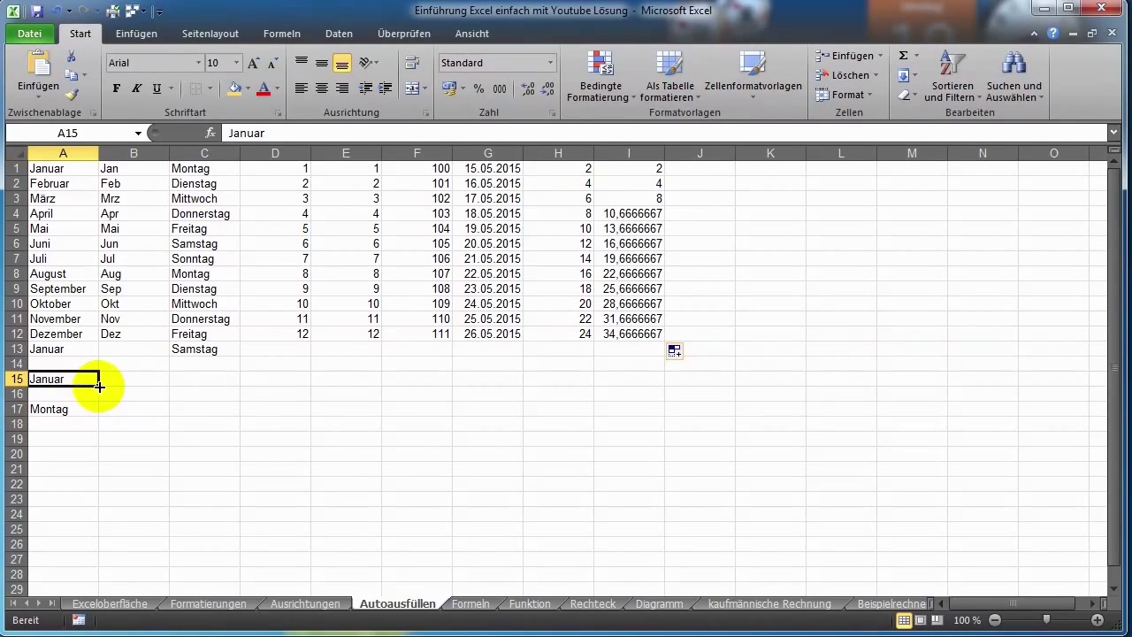
pyautogui.moveTo(94, 388); pyautogui.dragTo(428, 380)
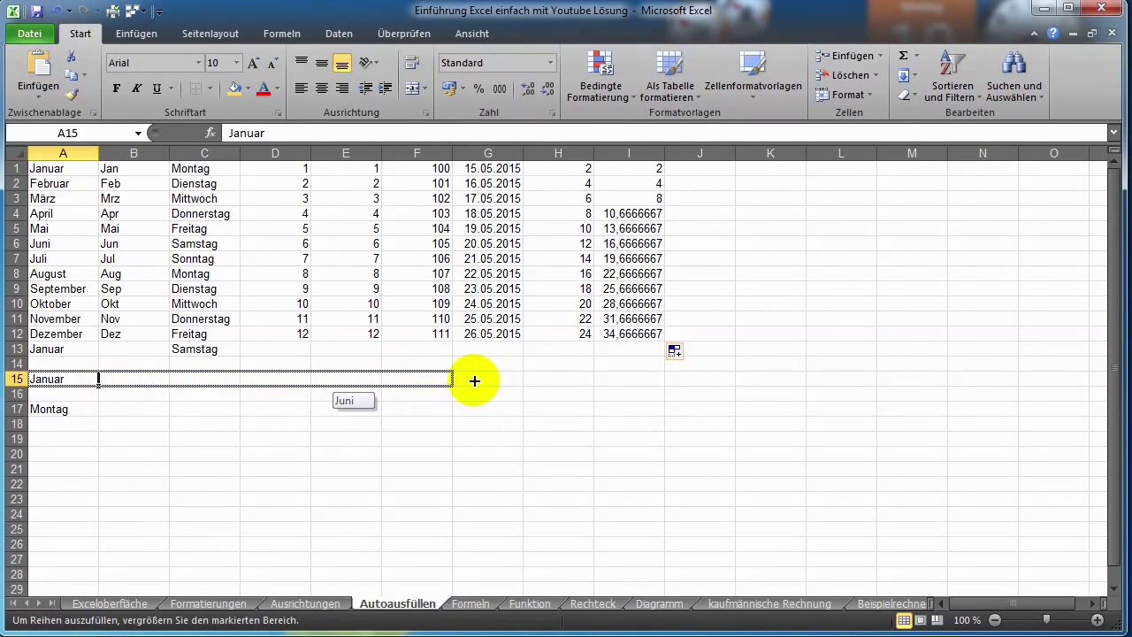
pyautogui.moveTo(428, 381); pyautogui.dragTo(628, 380)
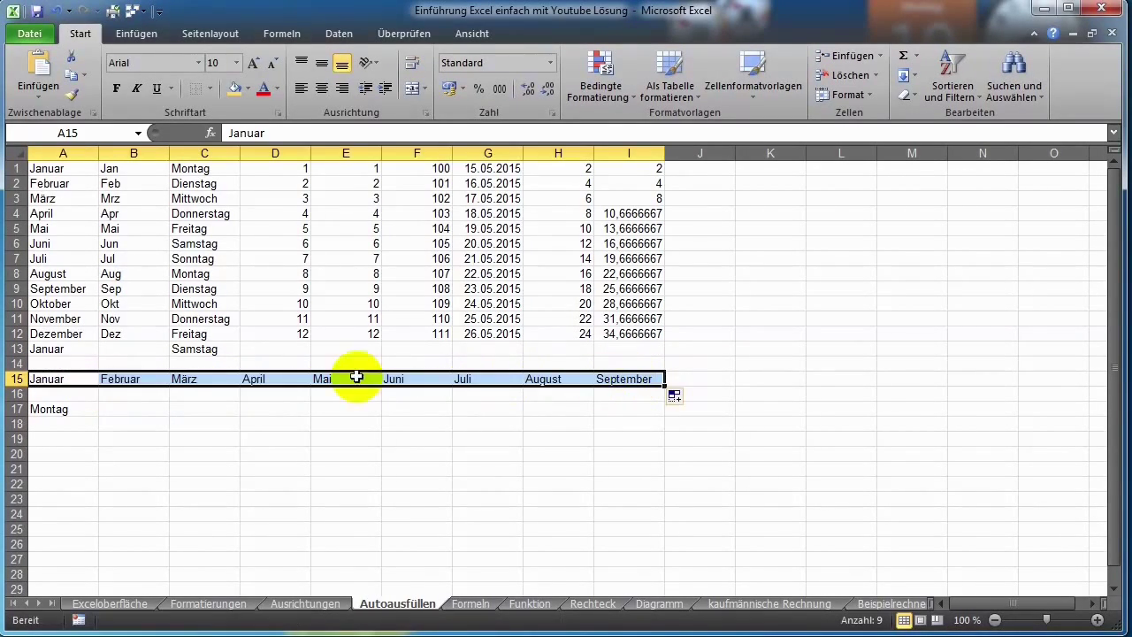
# Extend Montag in A17 across row 17 as weekdays through I17
pyautogui.click(55, 408)
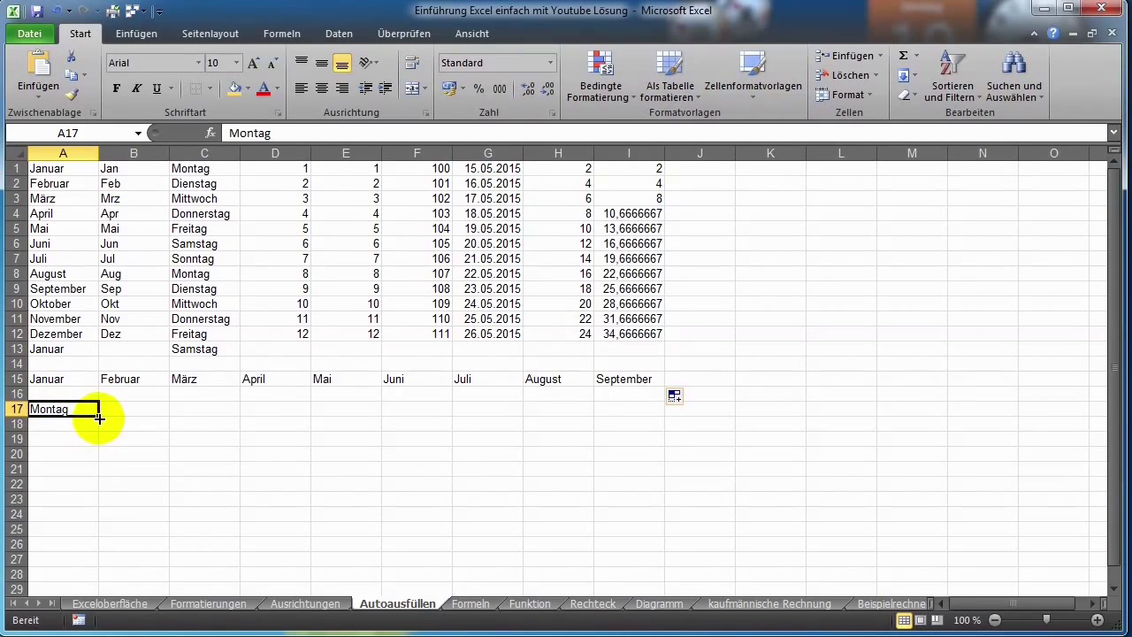
pyautogui.moveTo(99, 419); pyautogui.dragTo(617, 419)
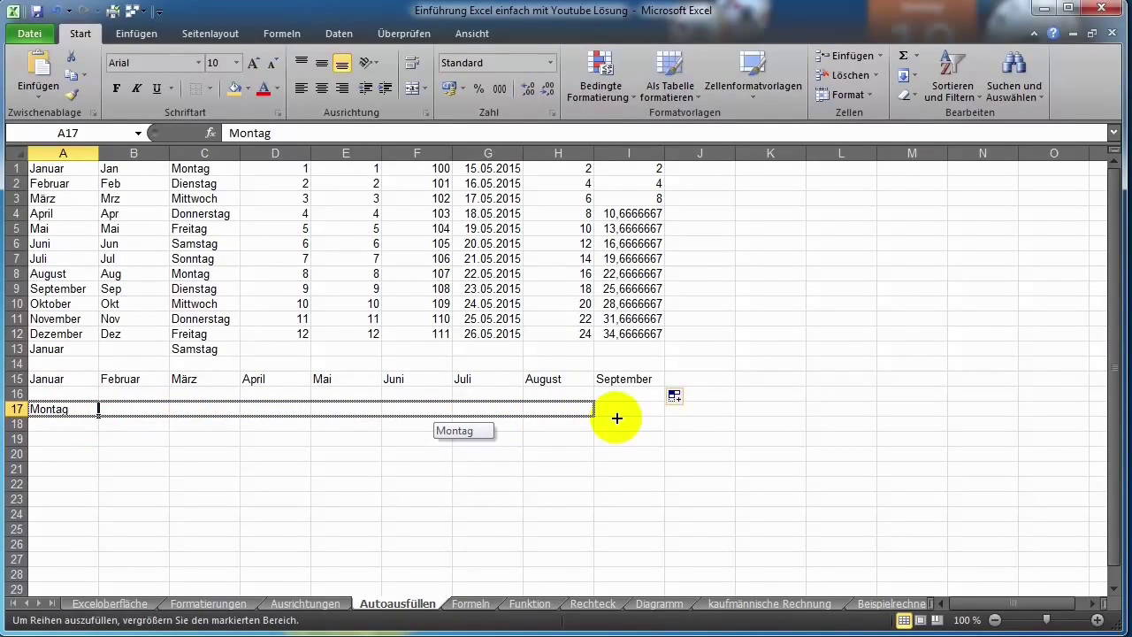
pyautogui.moveTo(616, 419); pyautogui.dragTo(619, 417)
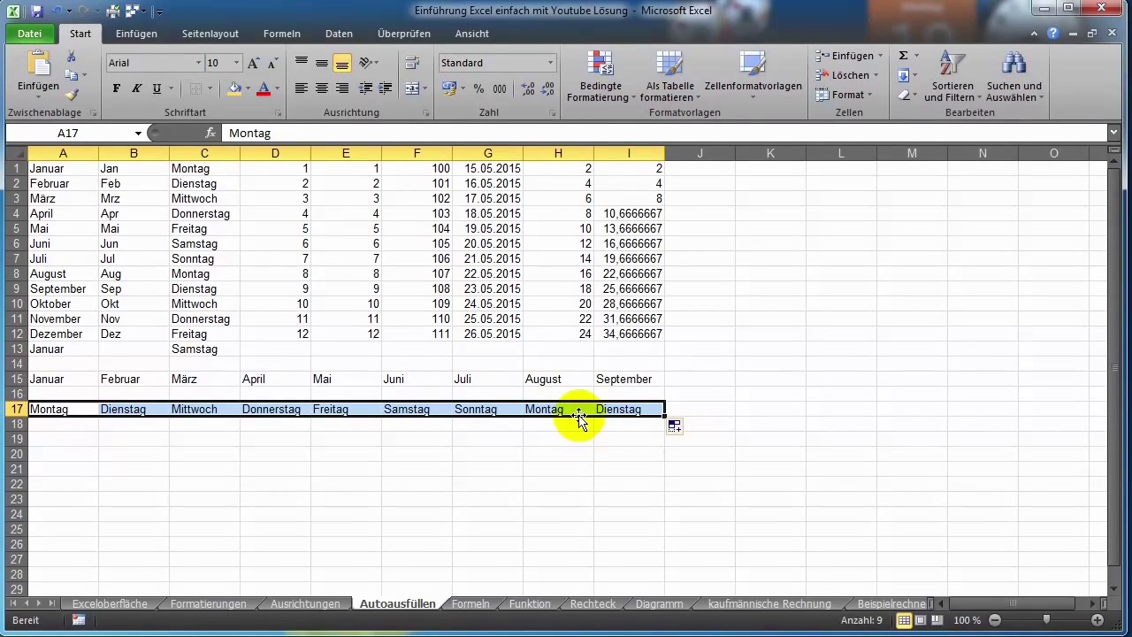
# Enter 80 in K2 and 45 in L2
pyautogui.click(788, 183)
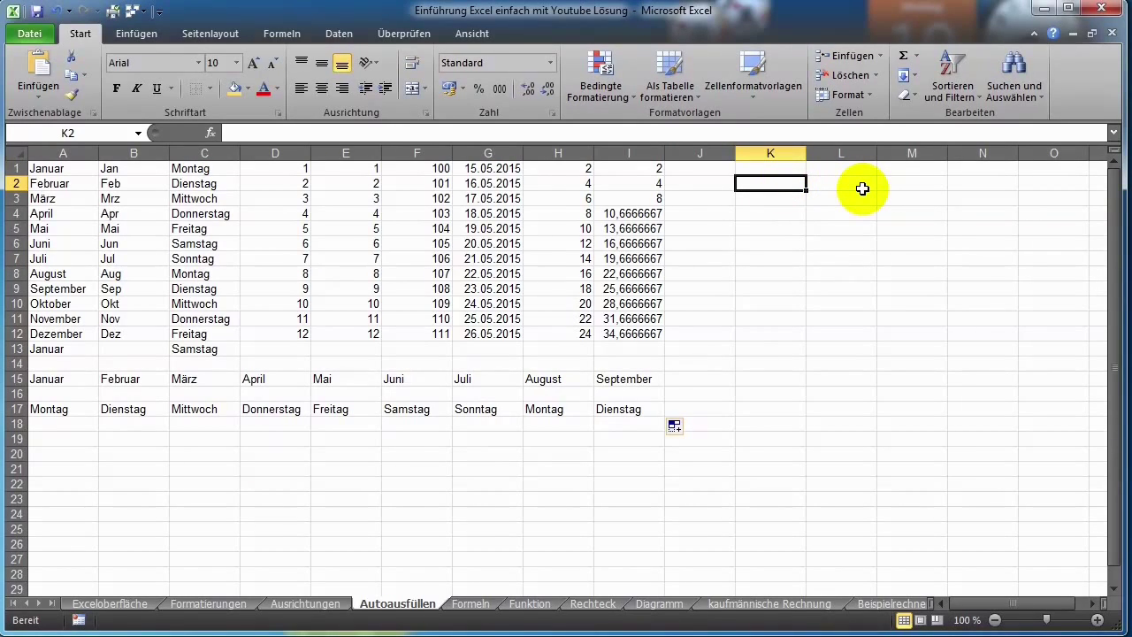
pyautogui.write('80')
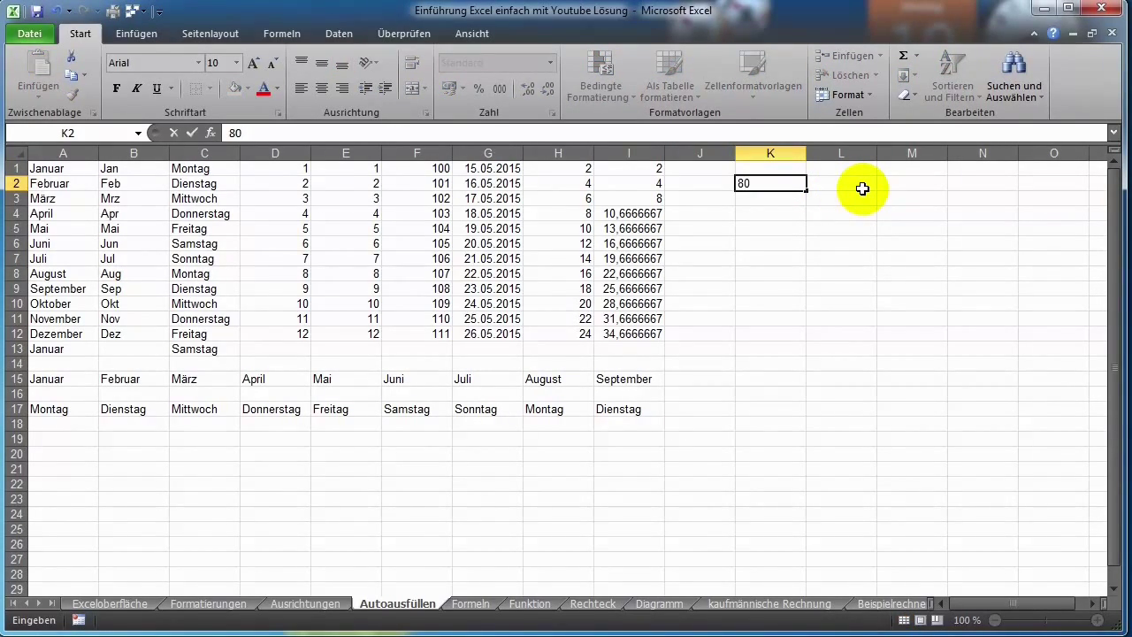
pyautogui.press('Return')
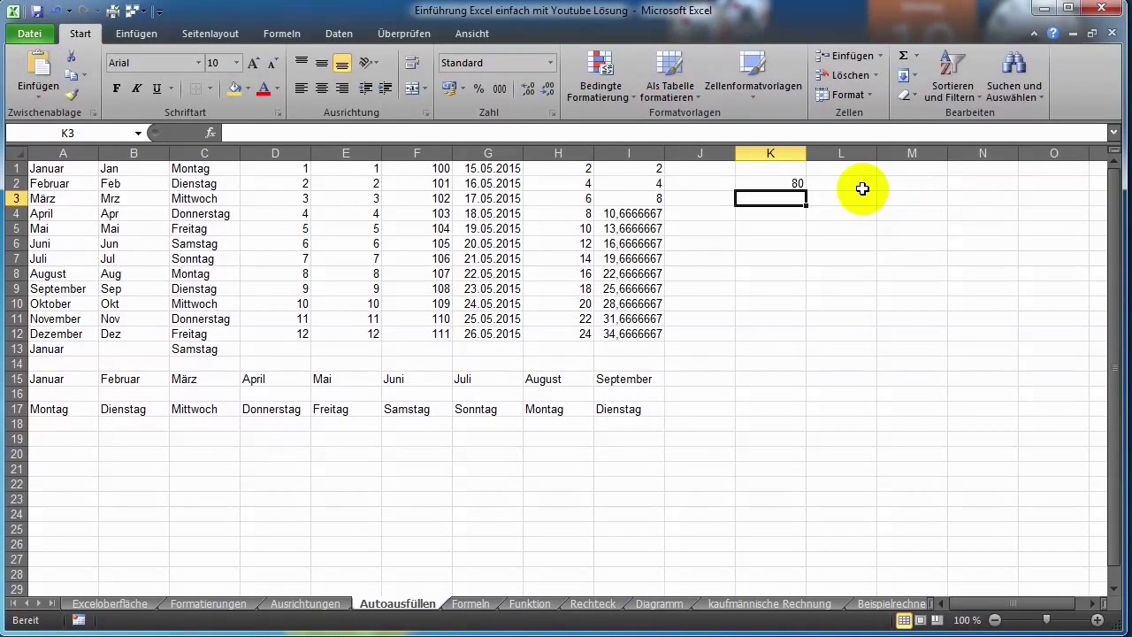
pyautogui.click(862, 189)
pyautogui.write('45')
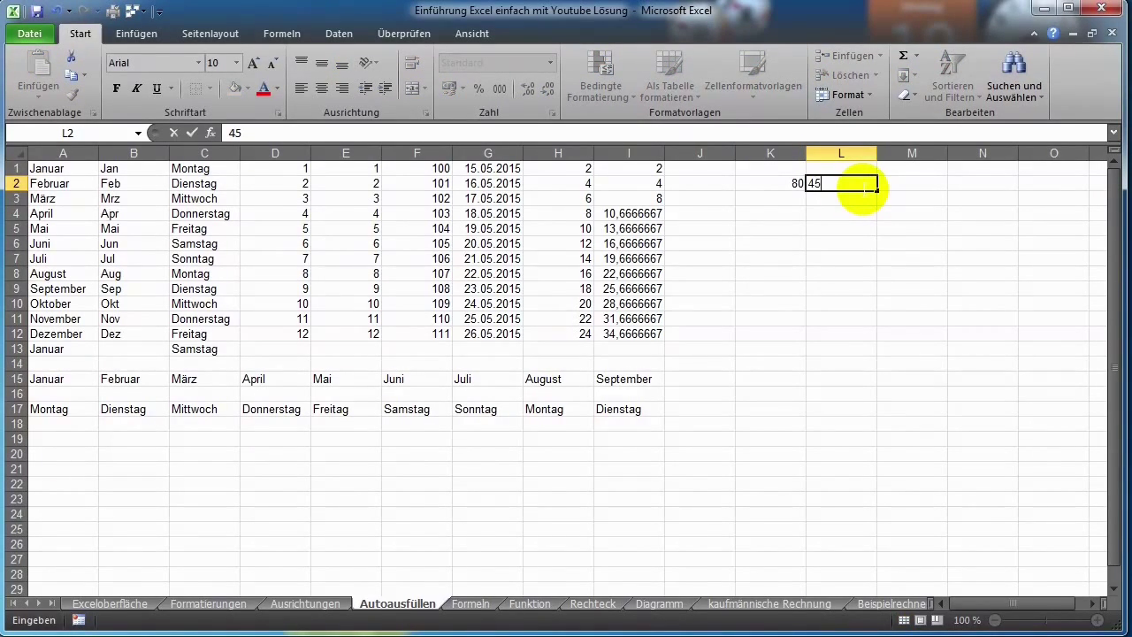
pyautogui.press('Return')
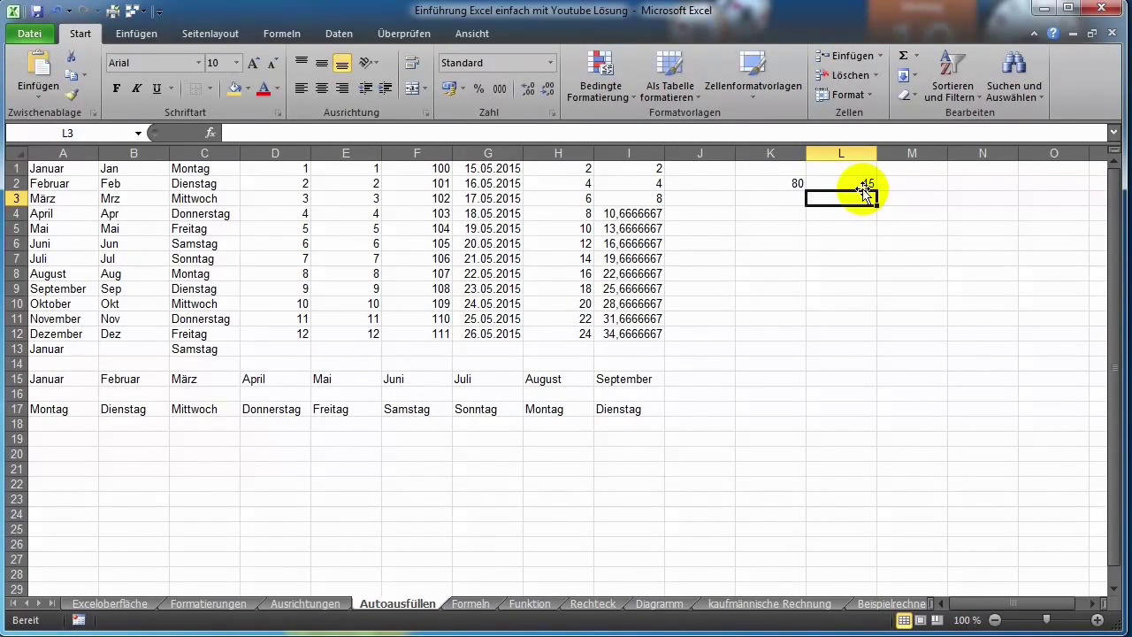
# Put the formula =K2*L2 in M2, giving 3600
pyautogui.click(935, 183)
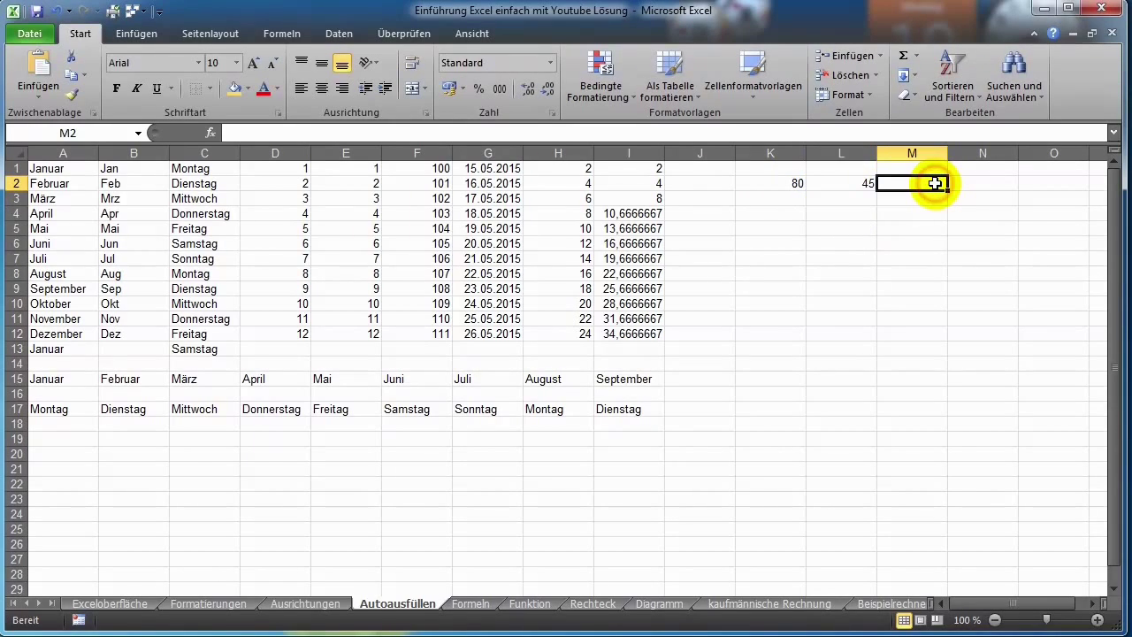
pyautogui.write('=')
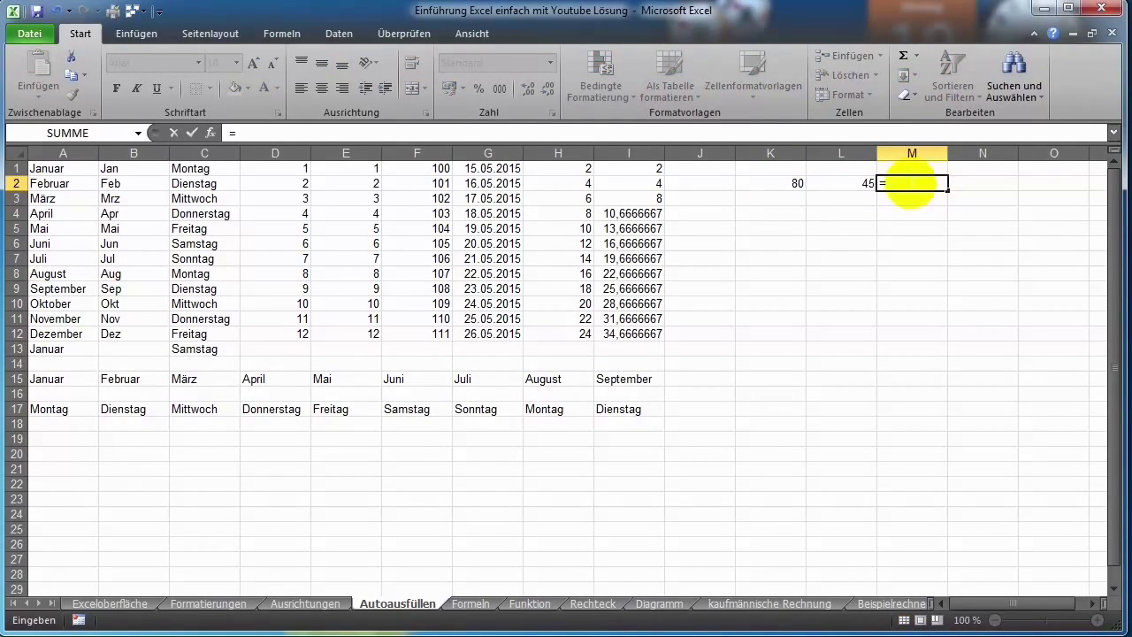
pyautogui.click(787, 183)
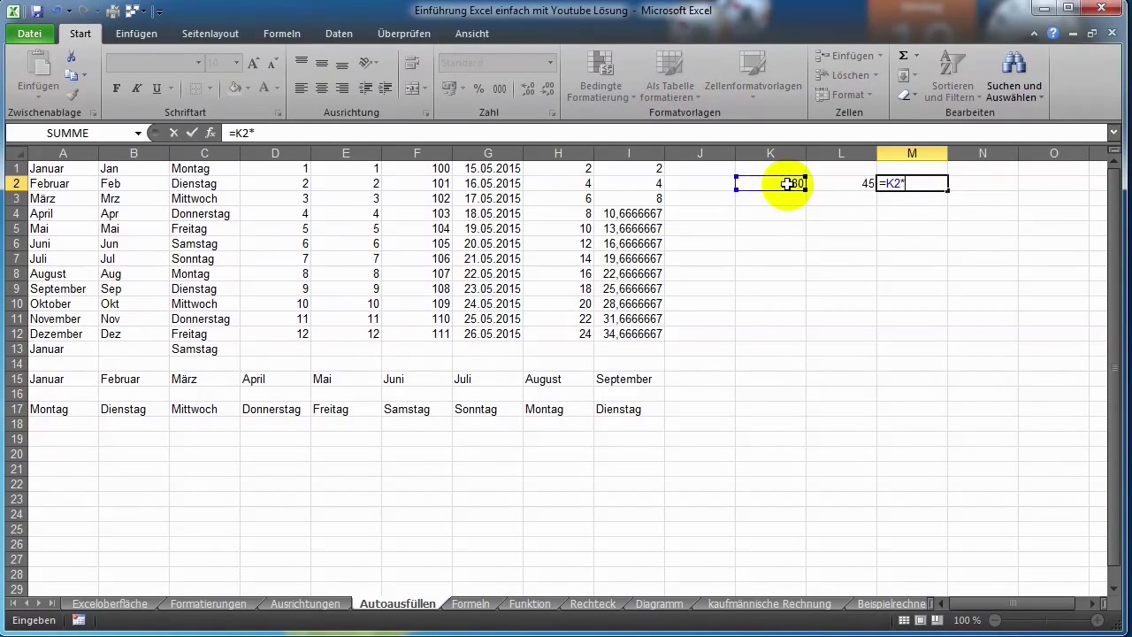
pyautogui.click(857, 184)
pyautogui.press('Return')
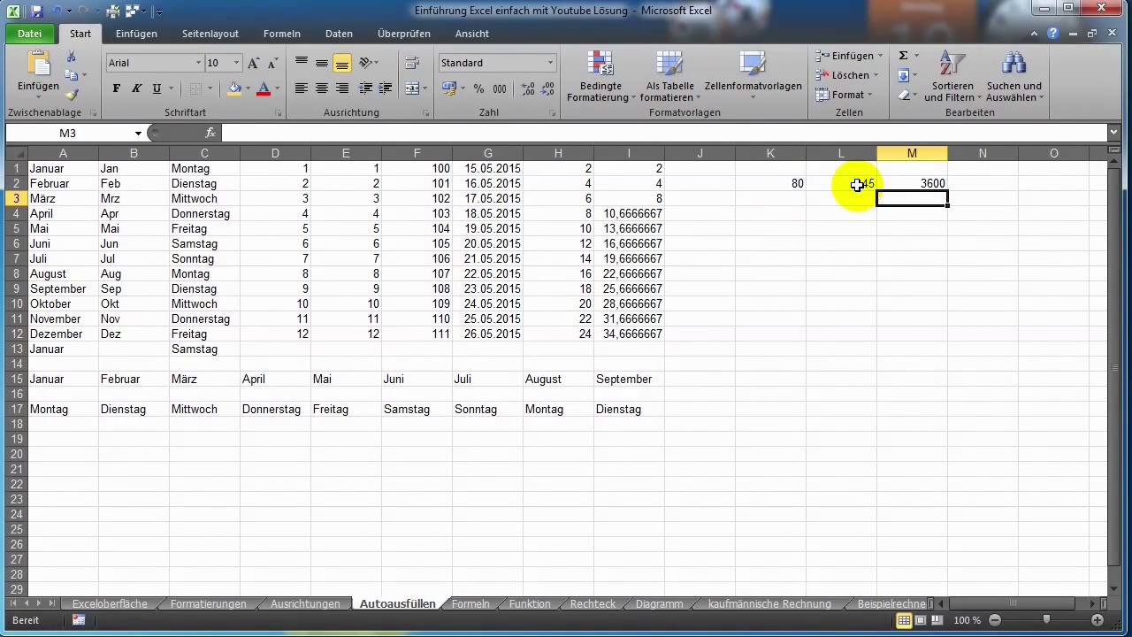
# Enter 45 and 24 in K3:K4, and 45 and 12 in L3:L4
pyautogui.click(788, 197)
pyautogui.write('45')
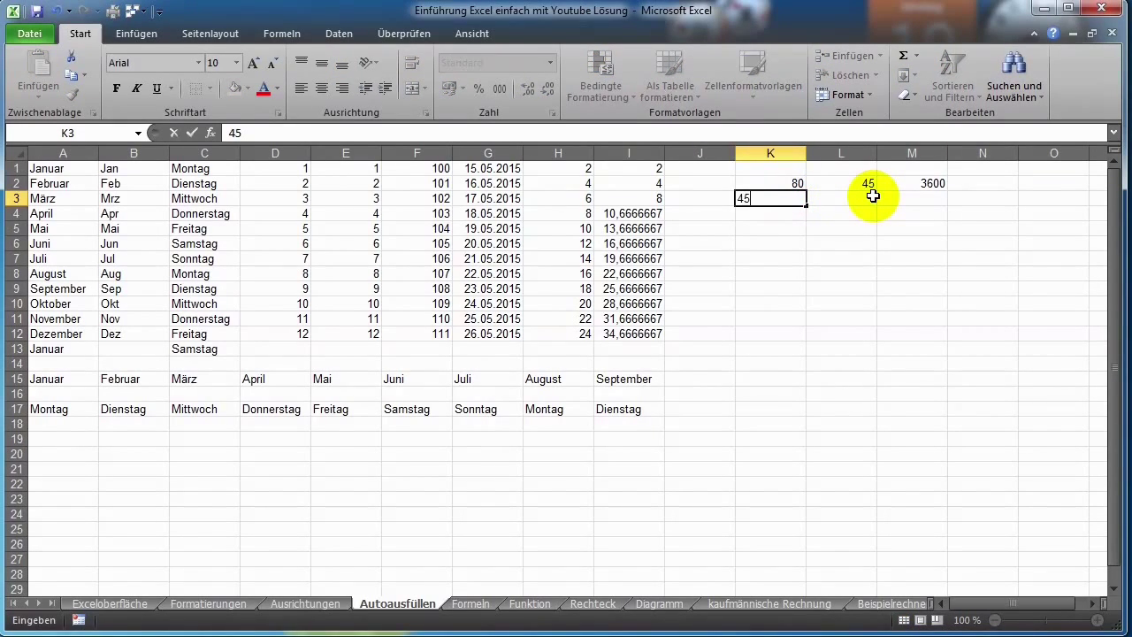
pyautogui.press('Return')
pyautogui.write('24')
pyautogui.press('Return')
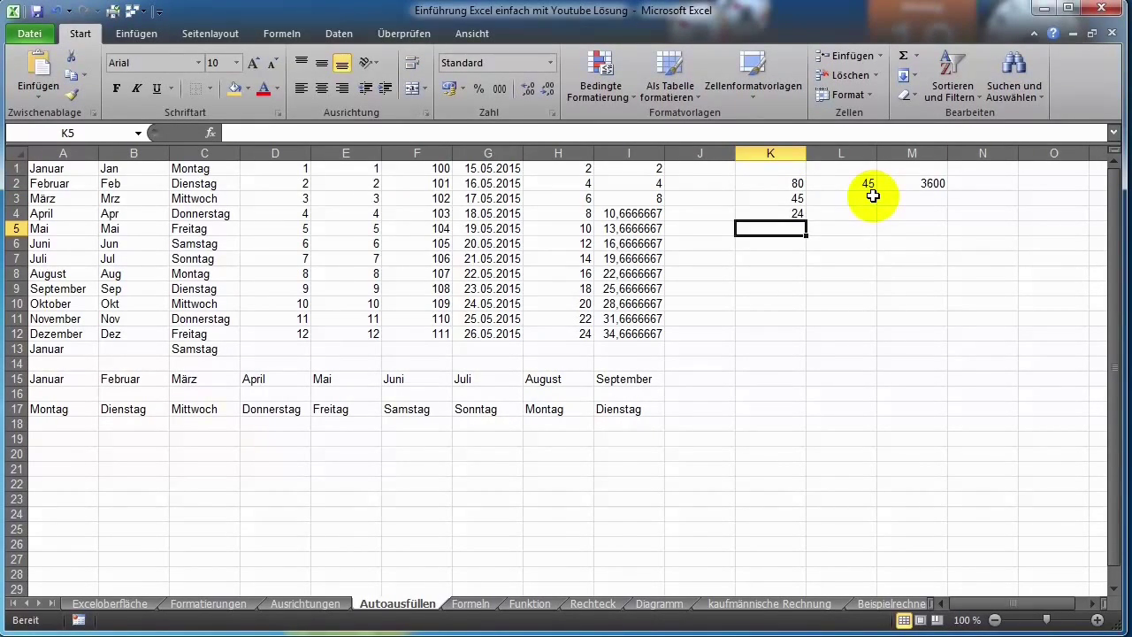
pyautogui.press('Right')
pyautogui.press('Up')
pyautogui.press('Up')
pyautogui.write('45')
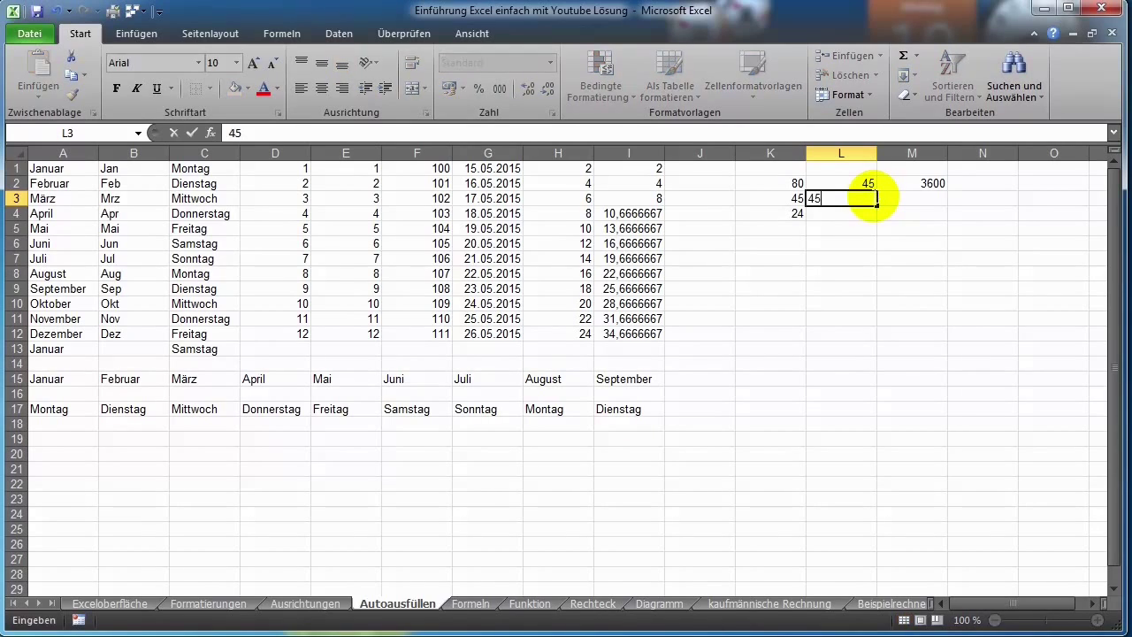
pyautogui.press('Return')
pyautogui.write('12')
pyautogui.press('Return')
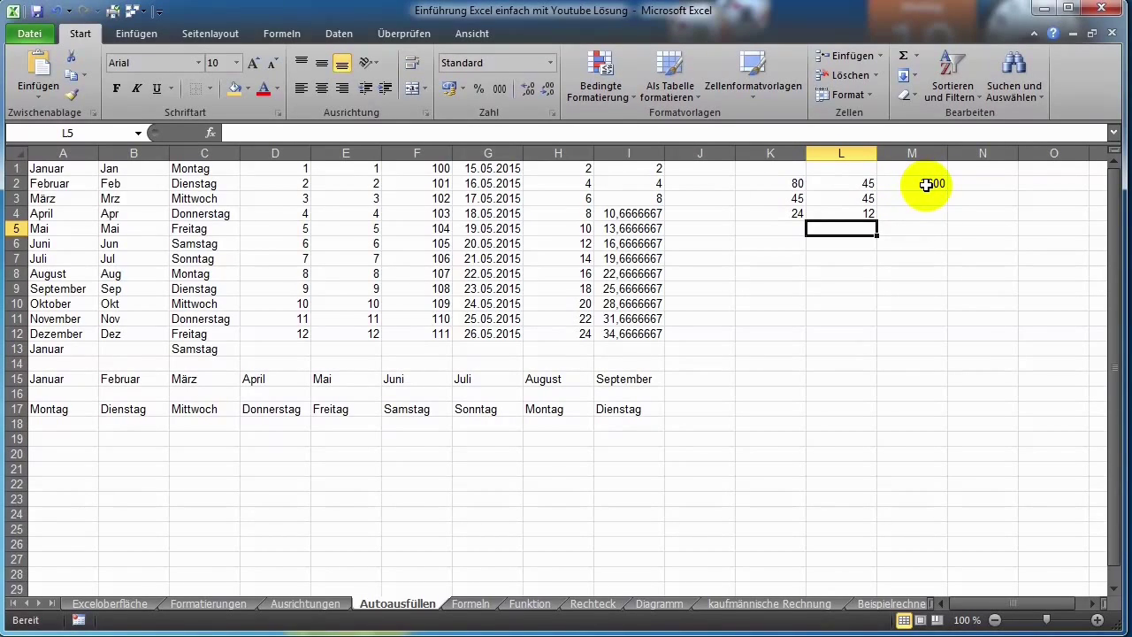
# Copy the M2 product formula down to M4, giving 2025 and 288
pyautogui.click(925, 185)
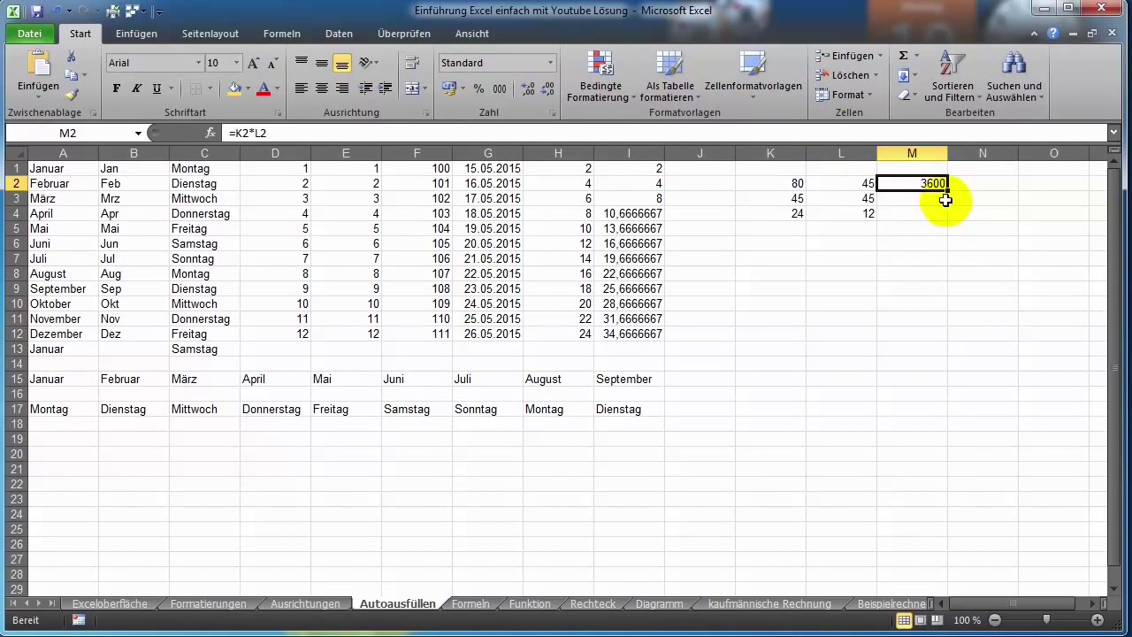
pyautogui.moveTo(947, 191); pyautogui.dragTo(951, 221)
pyautogui.click(952, 242)
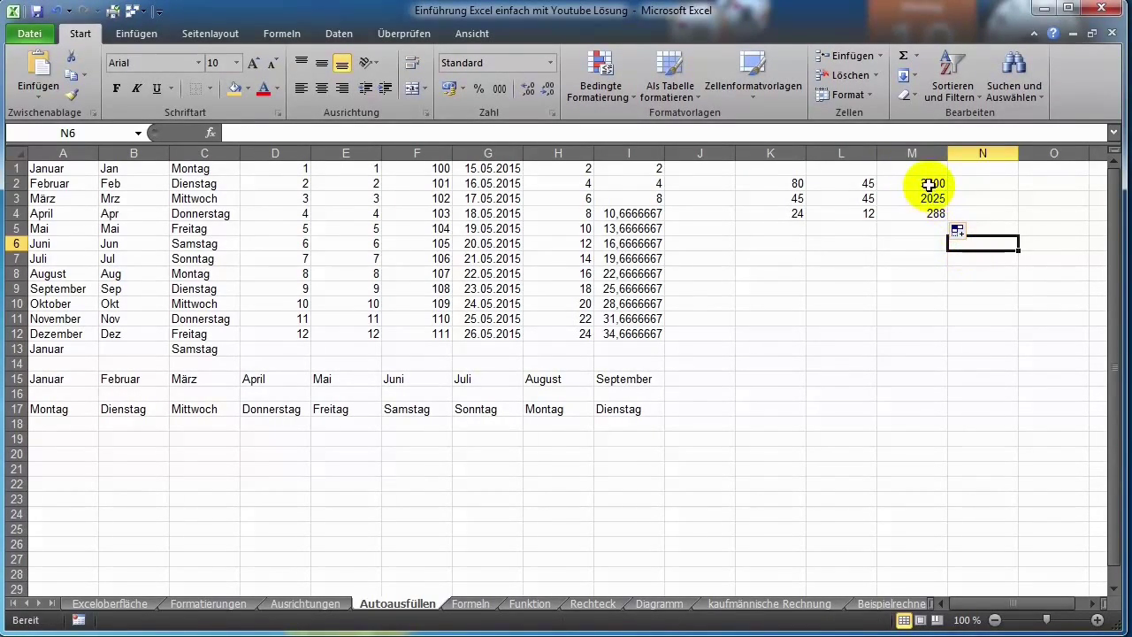
# Check that M2:M4 multiply the matching K and L values in each row
pyautogui.click(932, 183)
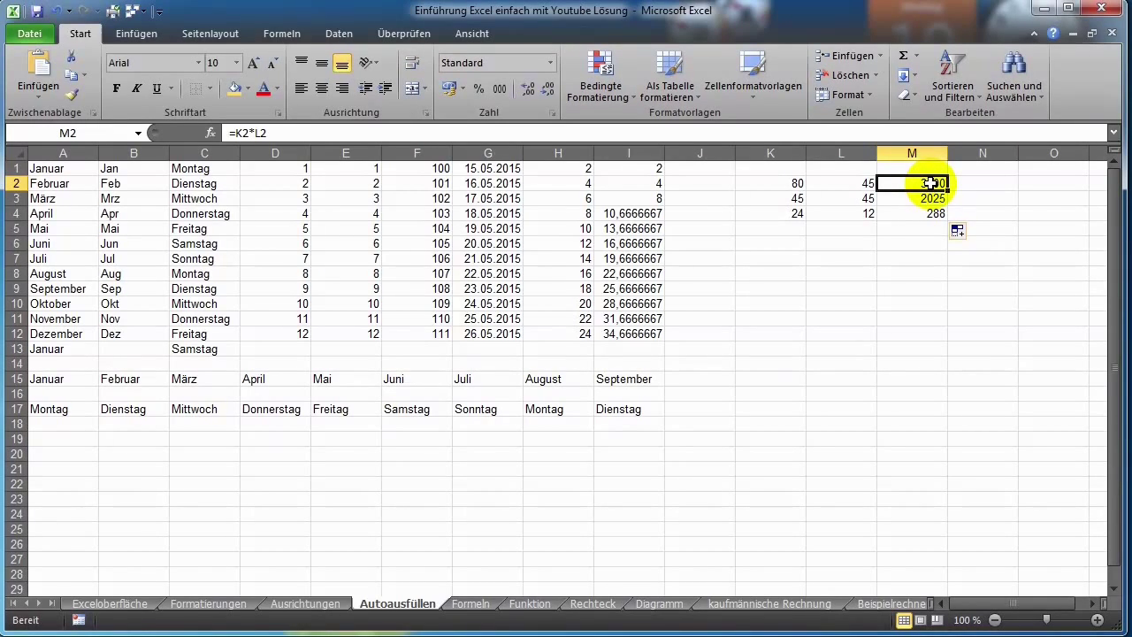
pyautogui.click(851, 185)
pyautogui.moveTo(807, 184); pyautogui.dragTo(787, 185)
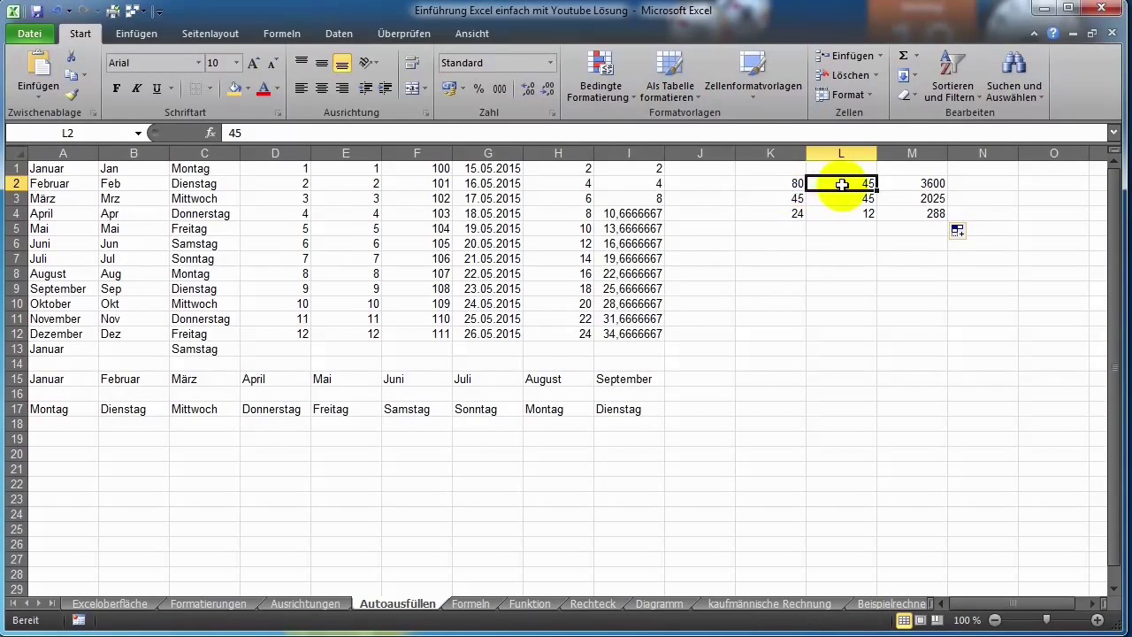
pyautogui.click(943, 197)
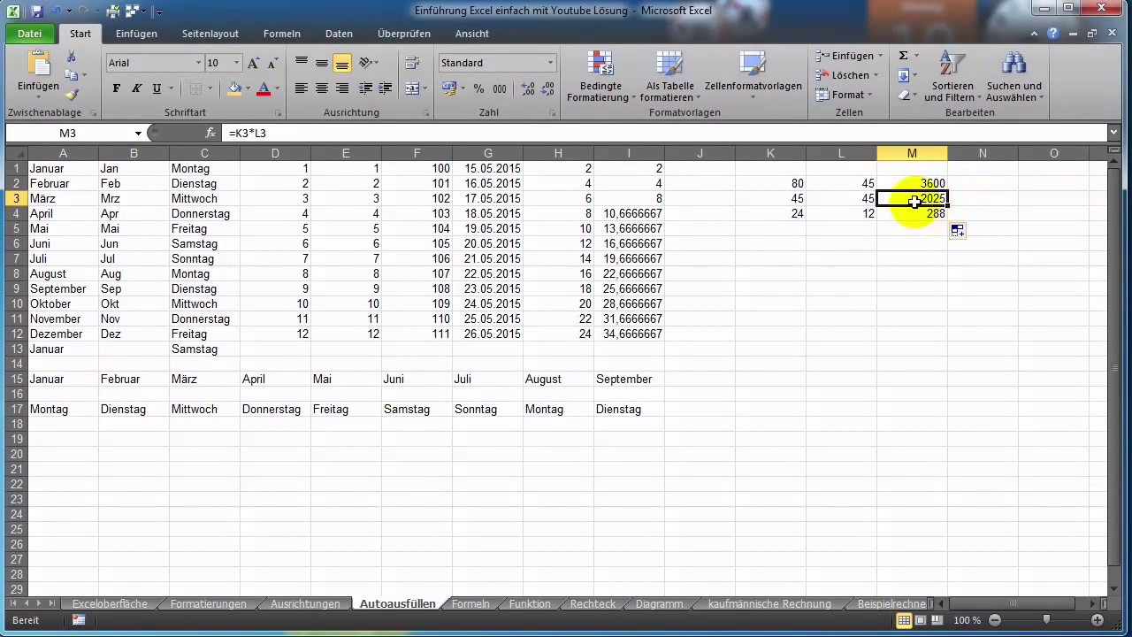
pyautogui.click(865, 198)
pyautogui.click(769, 201)
pyautogui.click(836, 198)
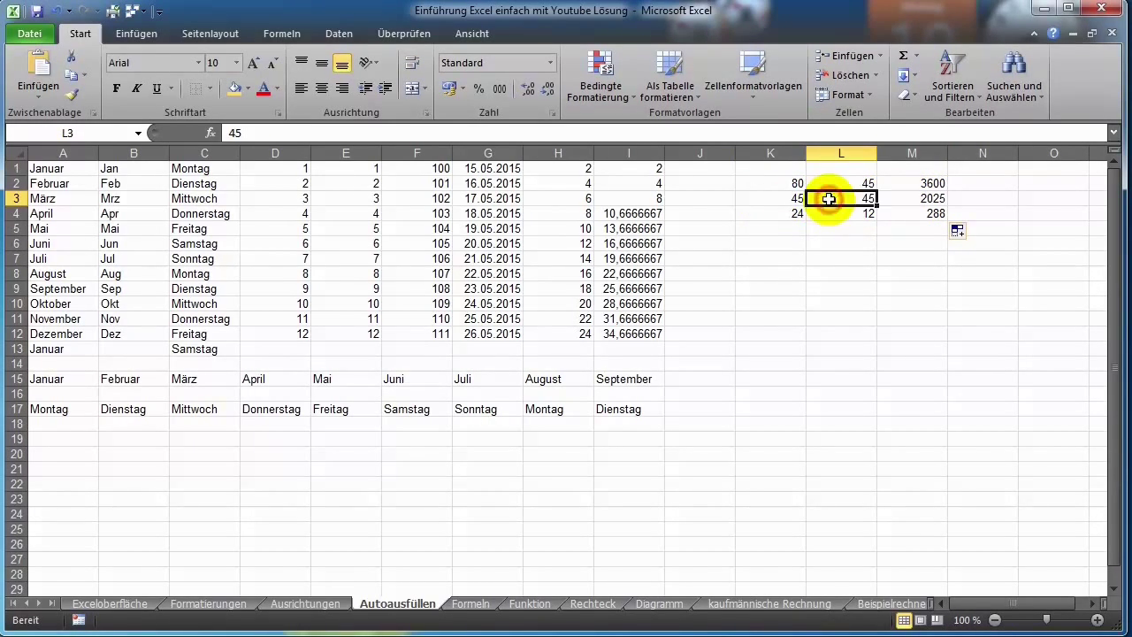
pyautogui.click(905, 216)
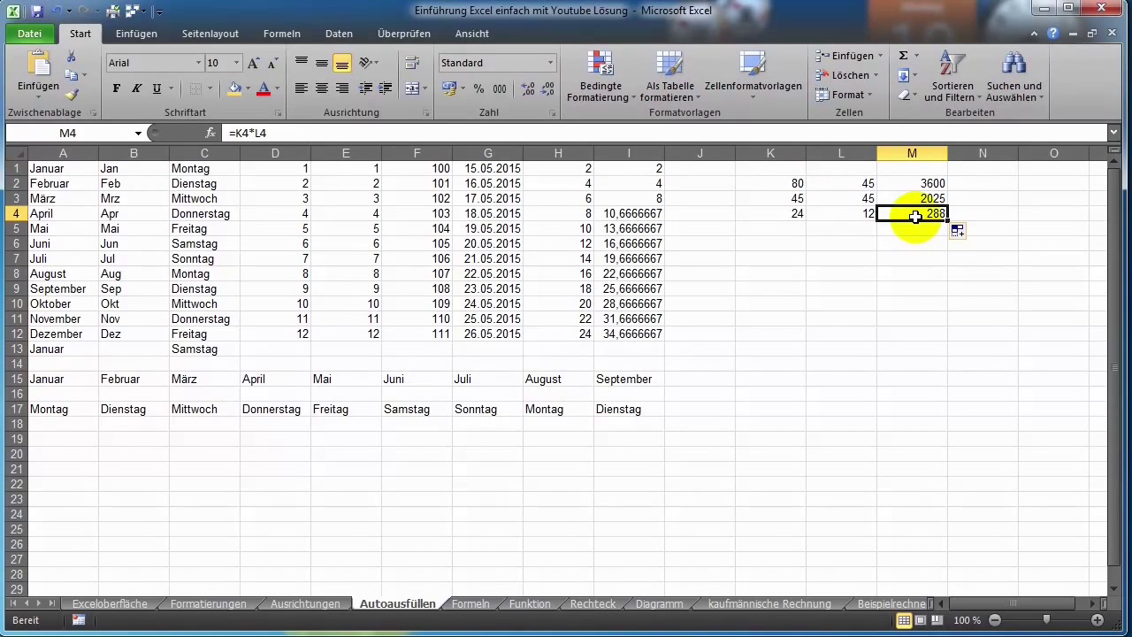
pyautogui.click(780, 217)
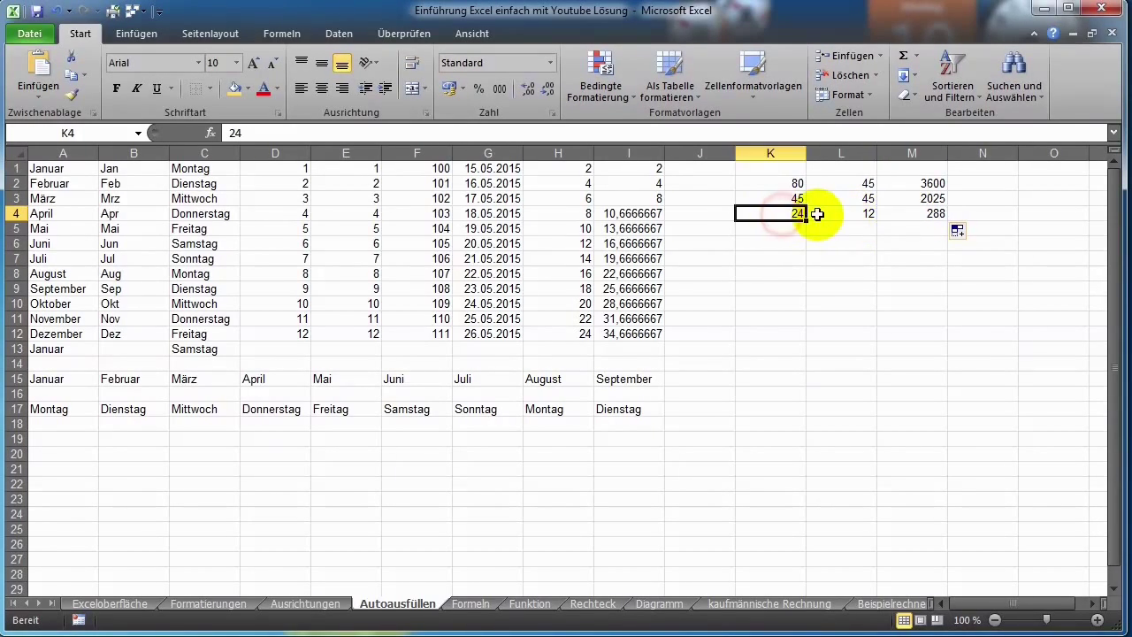
pyautogui.click(818, 214)
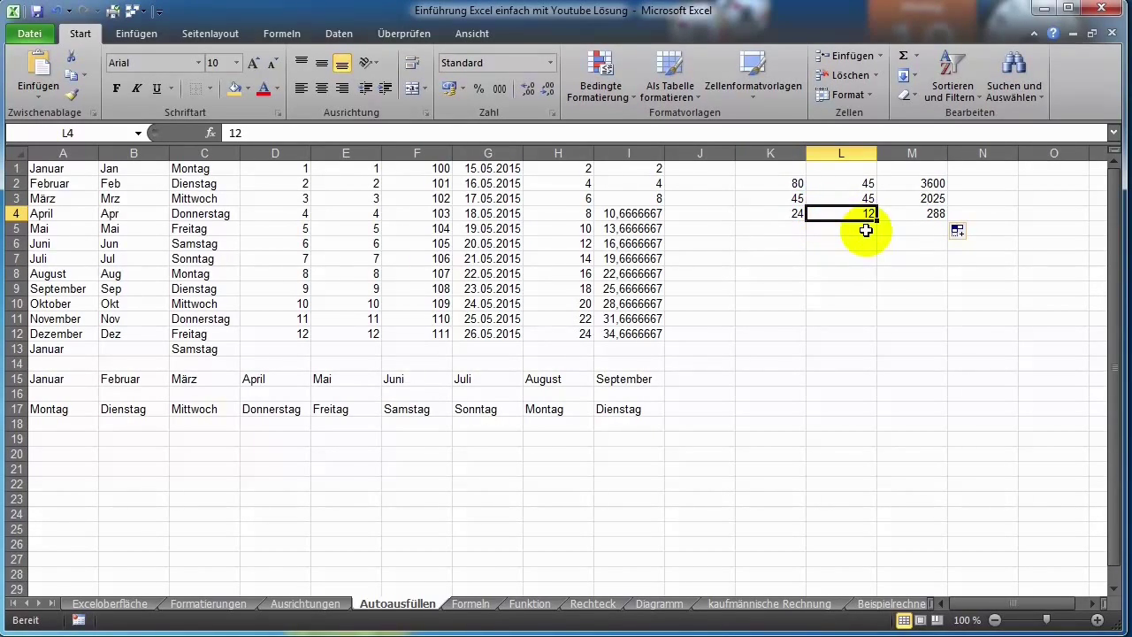